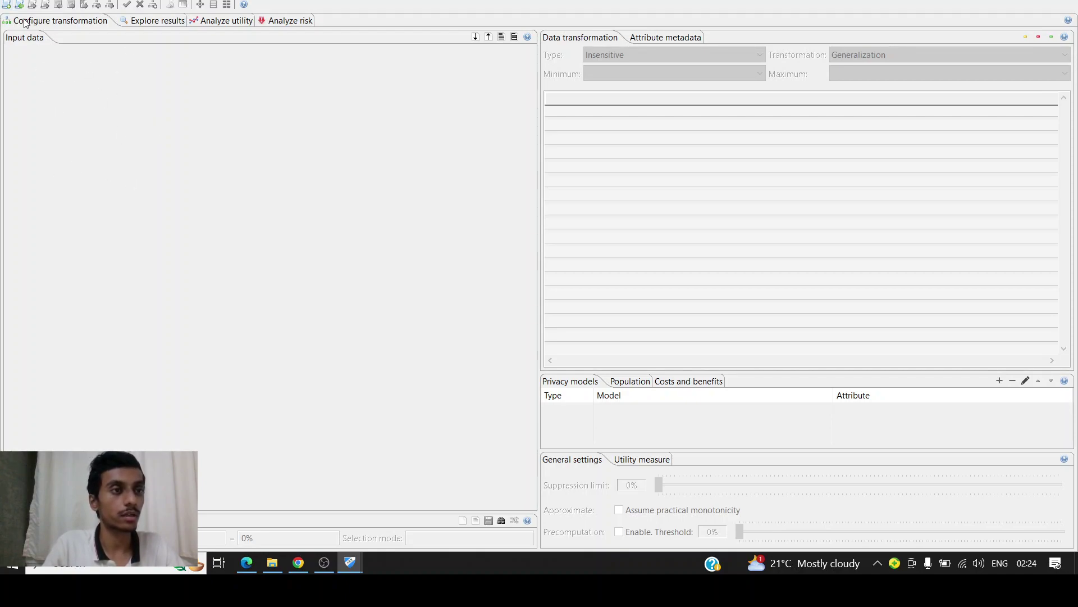
- Create a new project from the File menu named 'pdaassignmentanon'
key("alt+f")
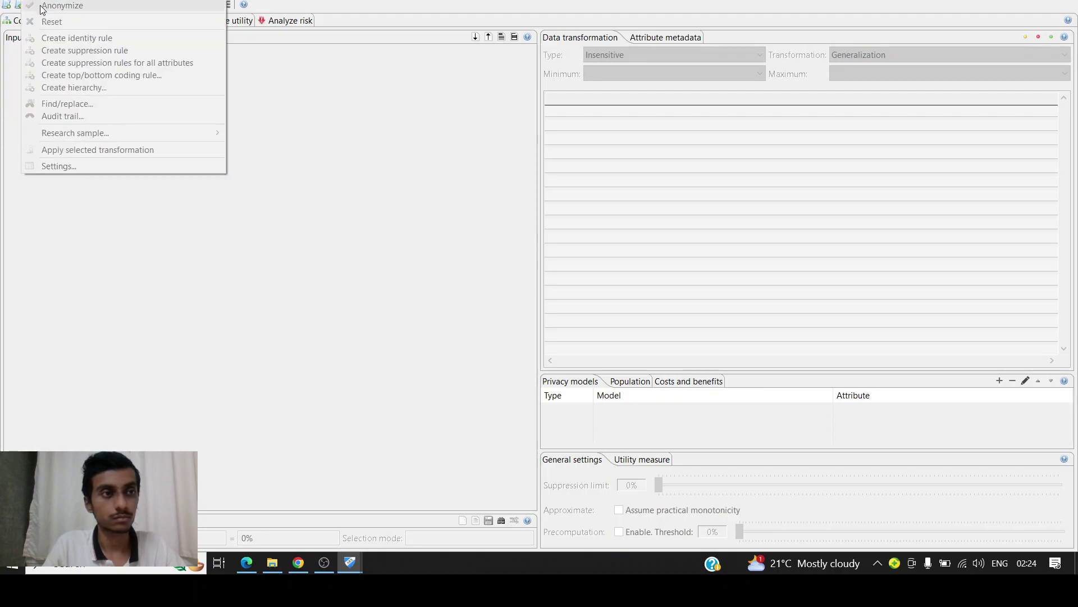
left_click(34, 5)
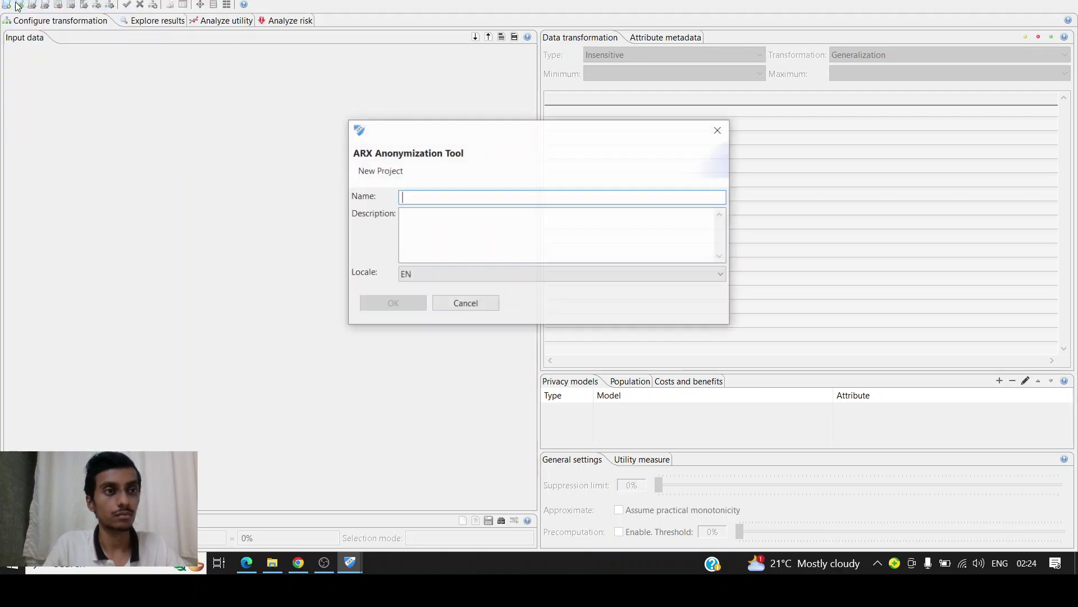
type("pdaassignm")
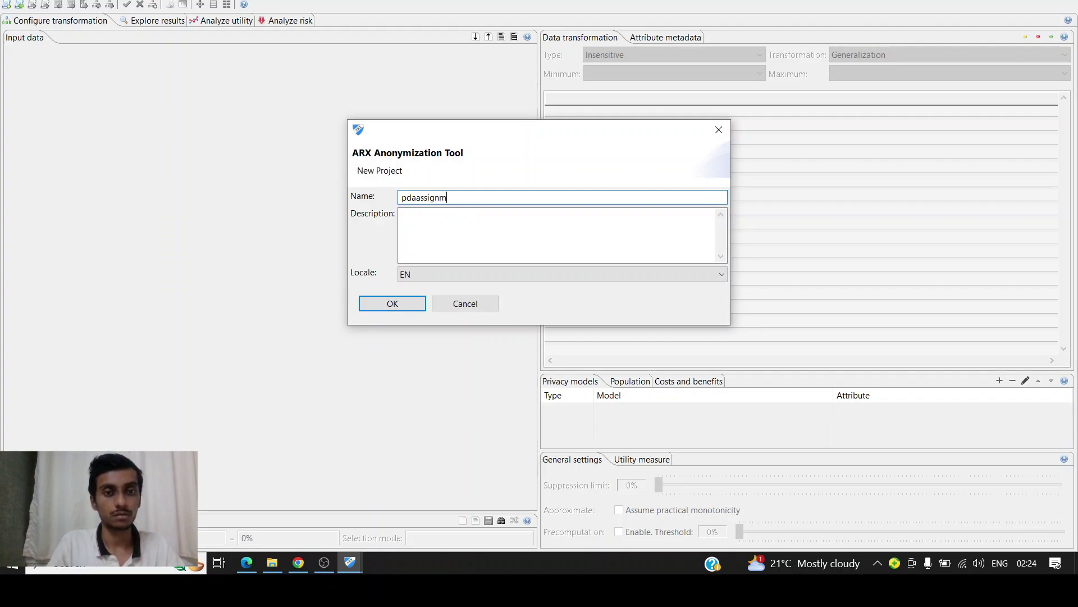
type("entanon")
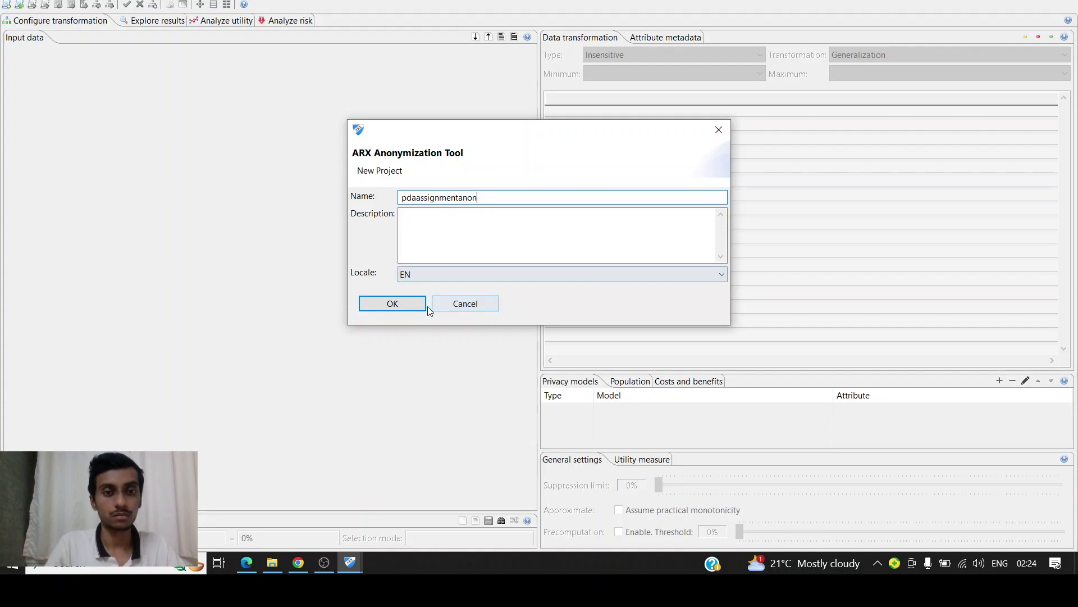
left_click(390, 304)
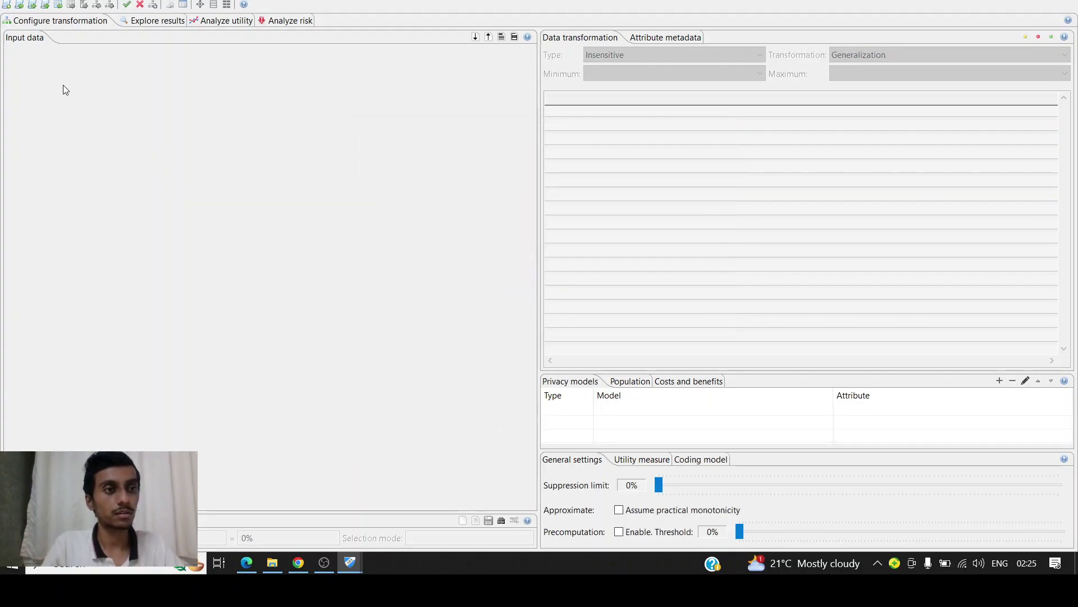
- Import Downloads/new_trainpda as CSV input data, keeping all columns
left_click(55, 6)
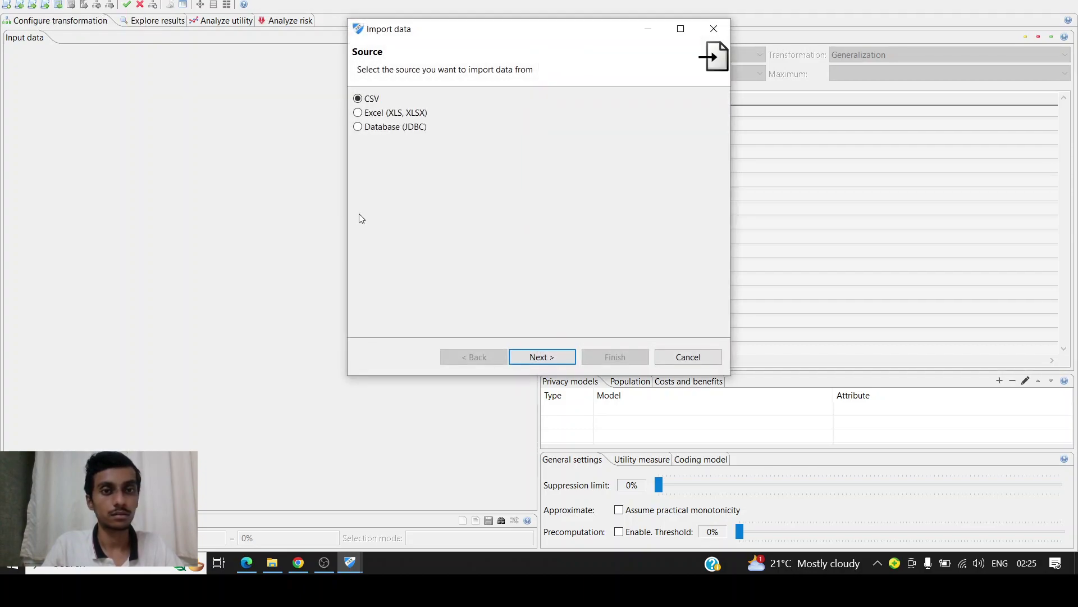
left_click(521, 358)
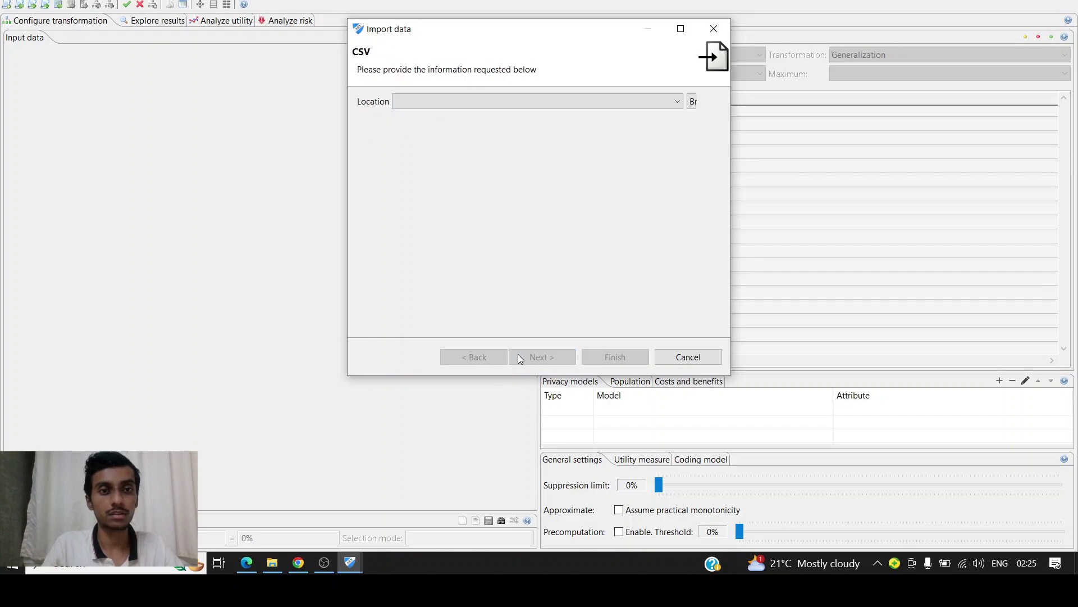
left_click(688, 104)
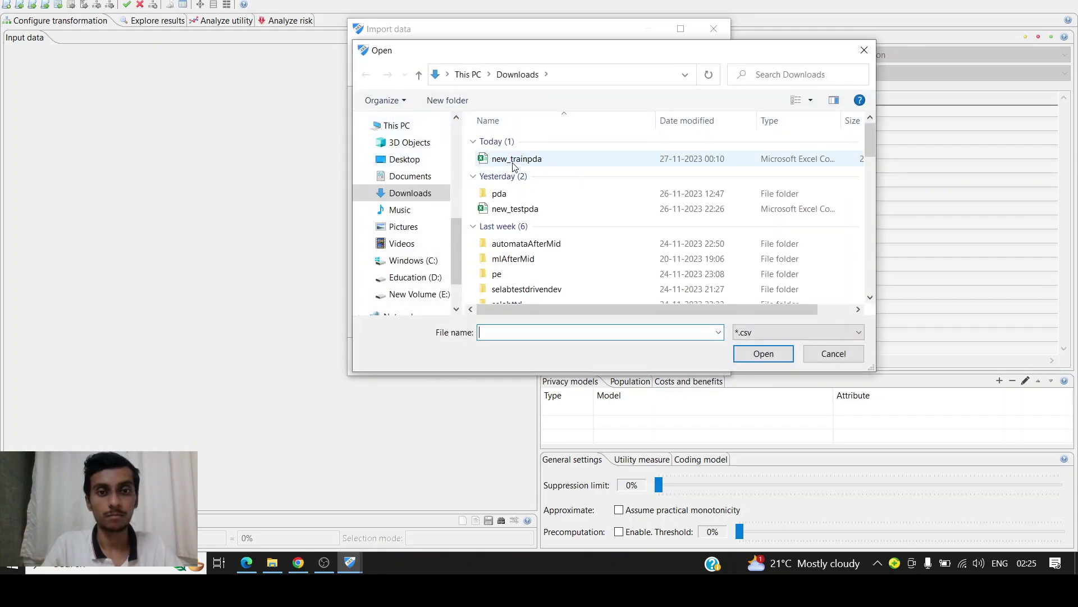
left_click(513, 163)
left_click(764, 354)
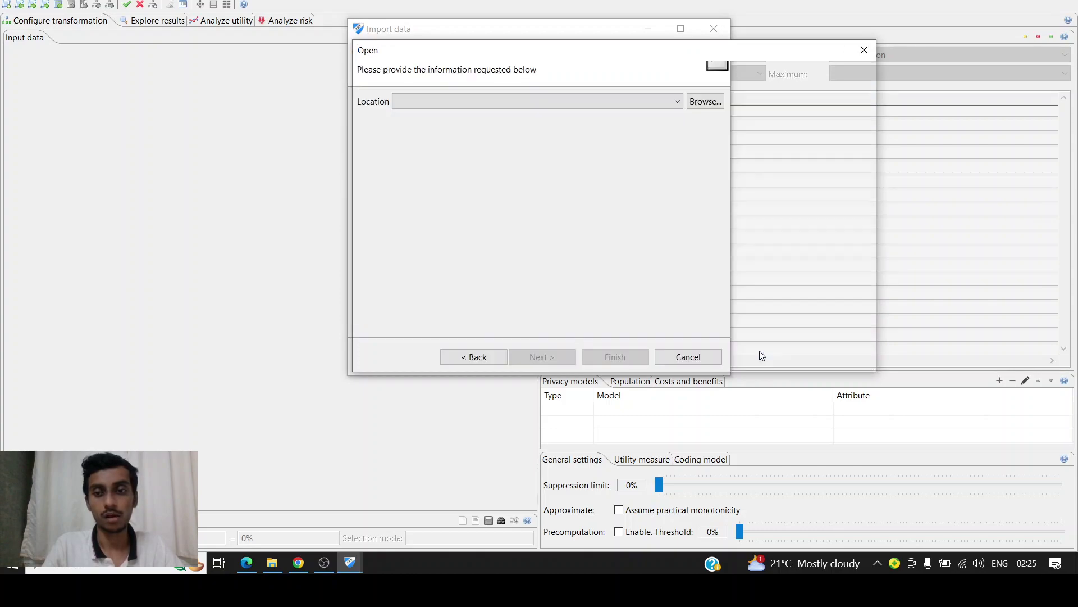
left_click(540, 357)
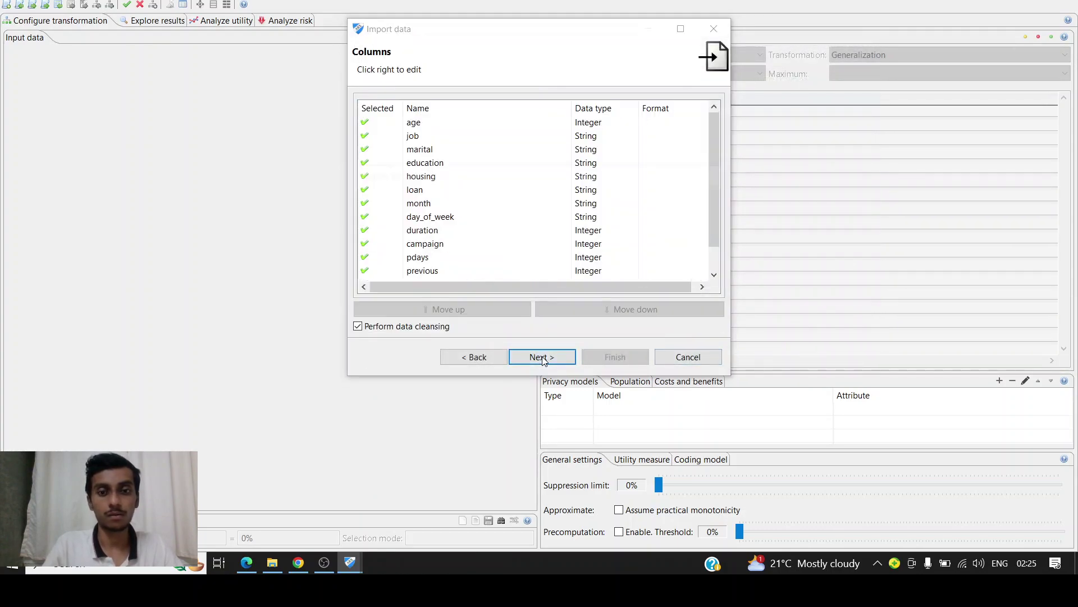
left_click(542, 358)
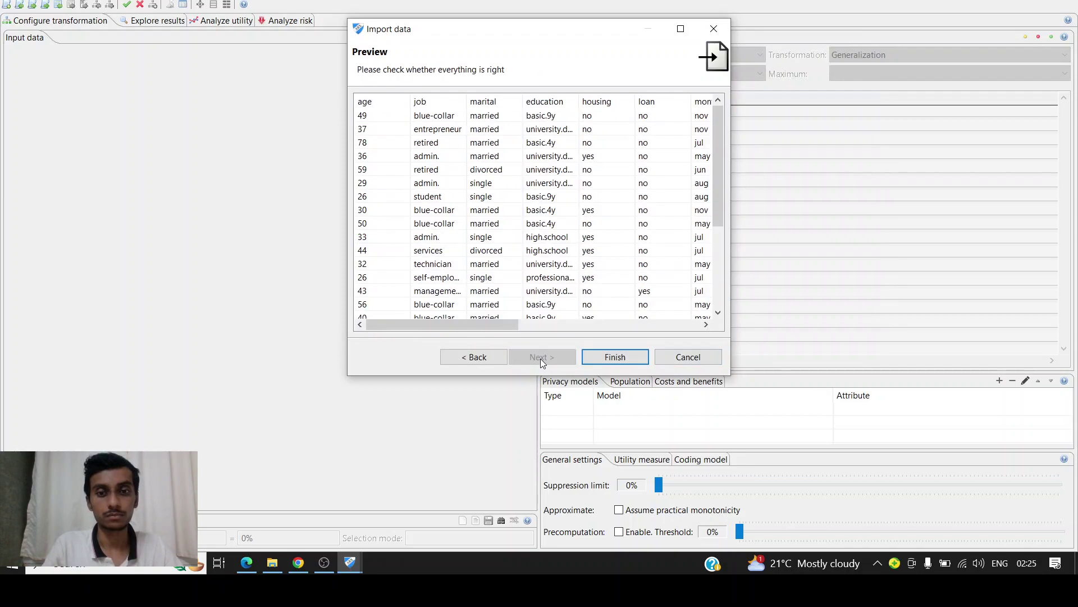
left_click(591, 358)
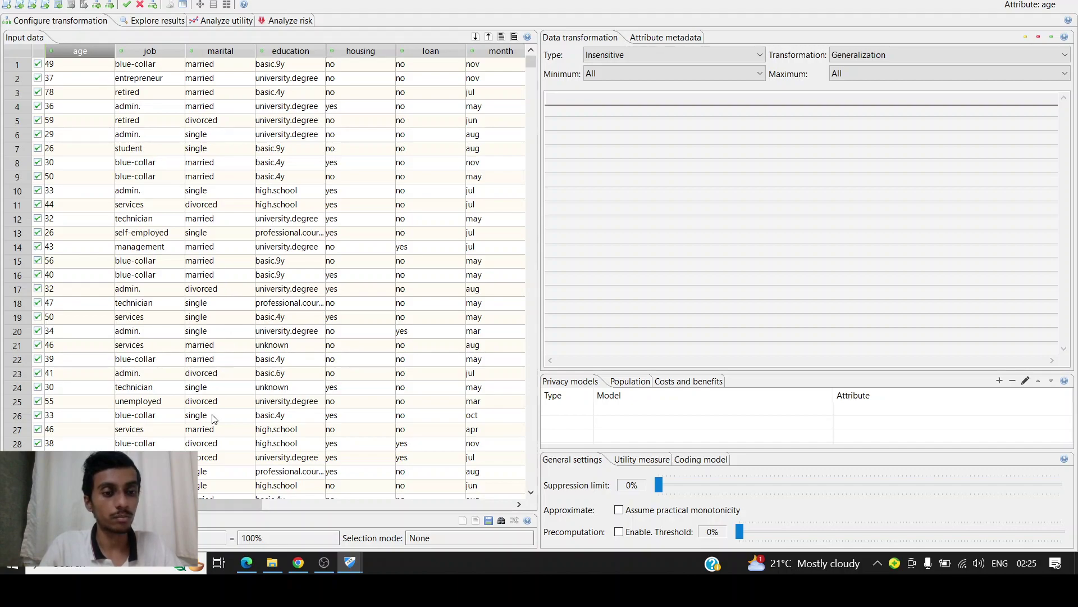
- Scroll the Input data table right to inspect day_of_week through poutcome and y, then back left
left_click_drag(206, 502, 528, 265)
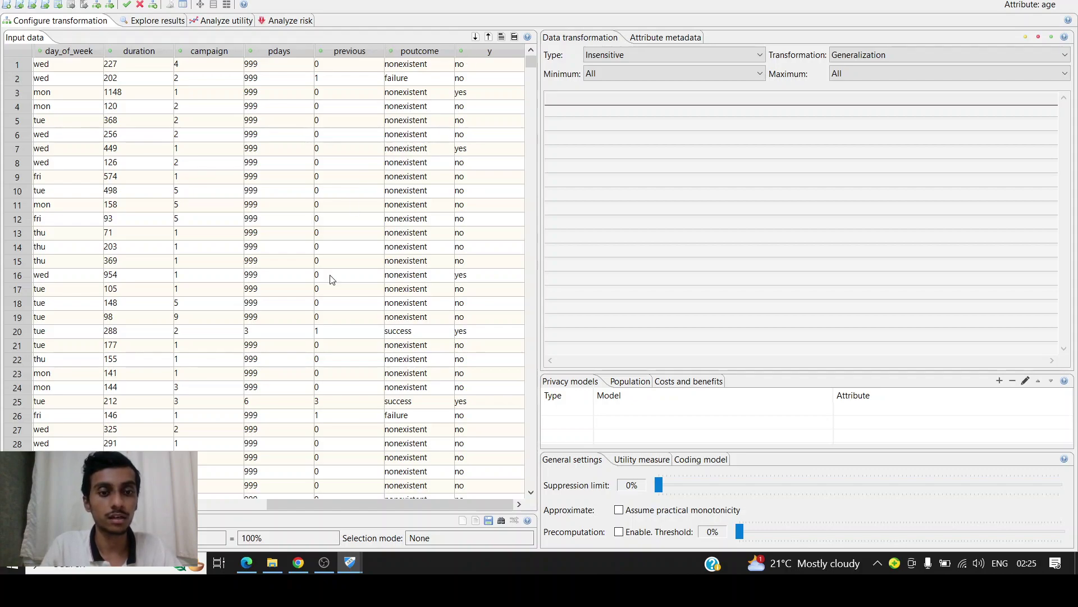
left_click_drag(292, 504, 287, 504)
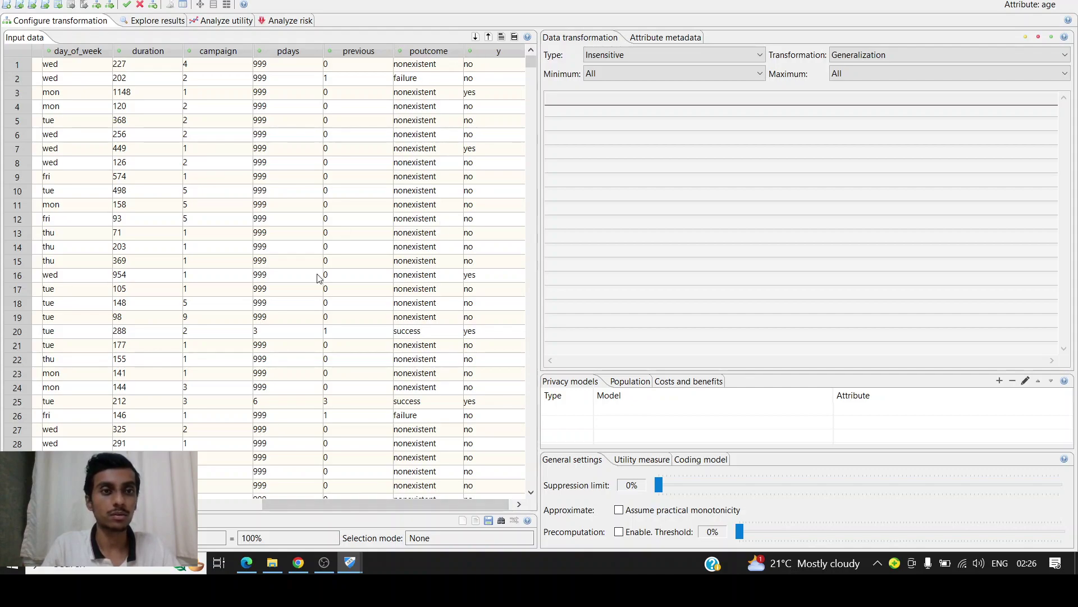
left_click_drag(279, 501, 14, 500)
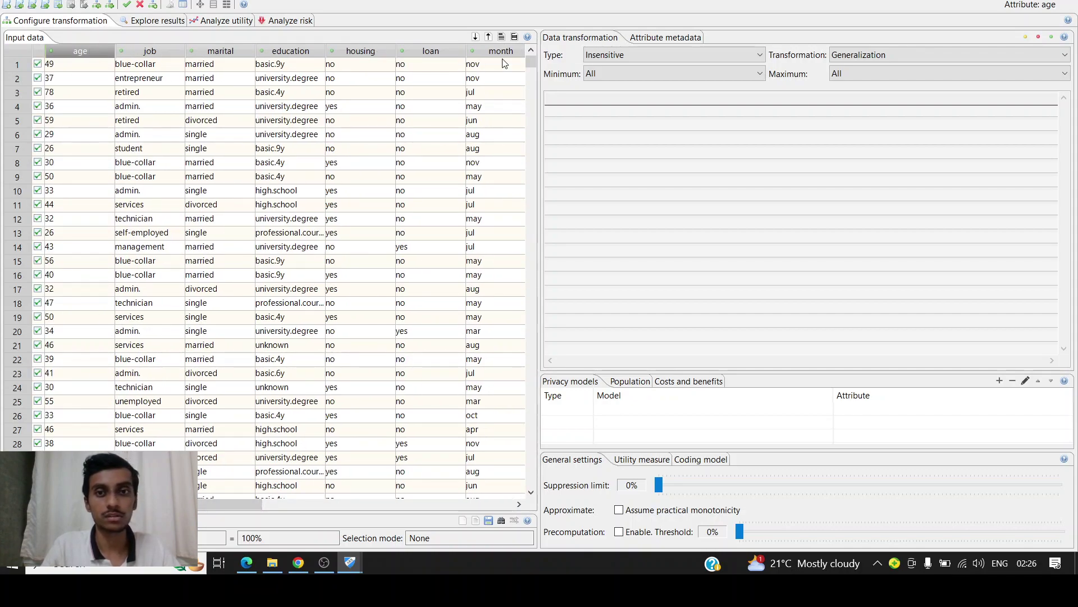
- Set age, job and marital to quasi-identifying attributes
left_click(603, 52)
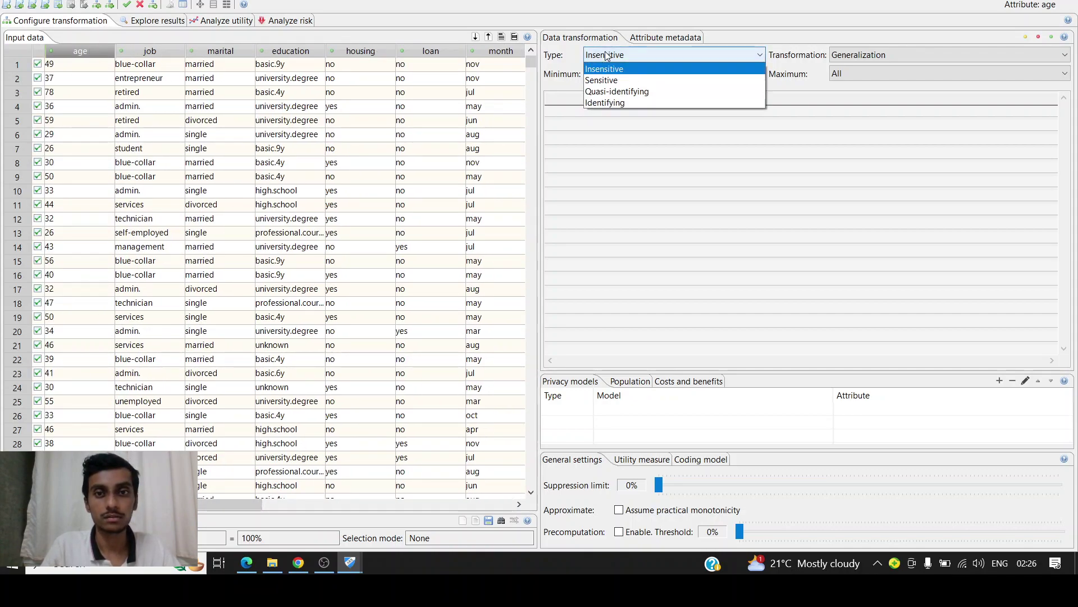
left_click(611, 91)
left_click(159, 56)
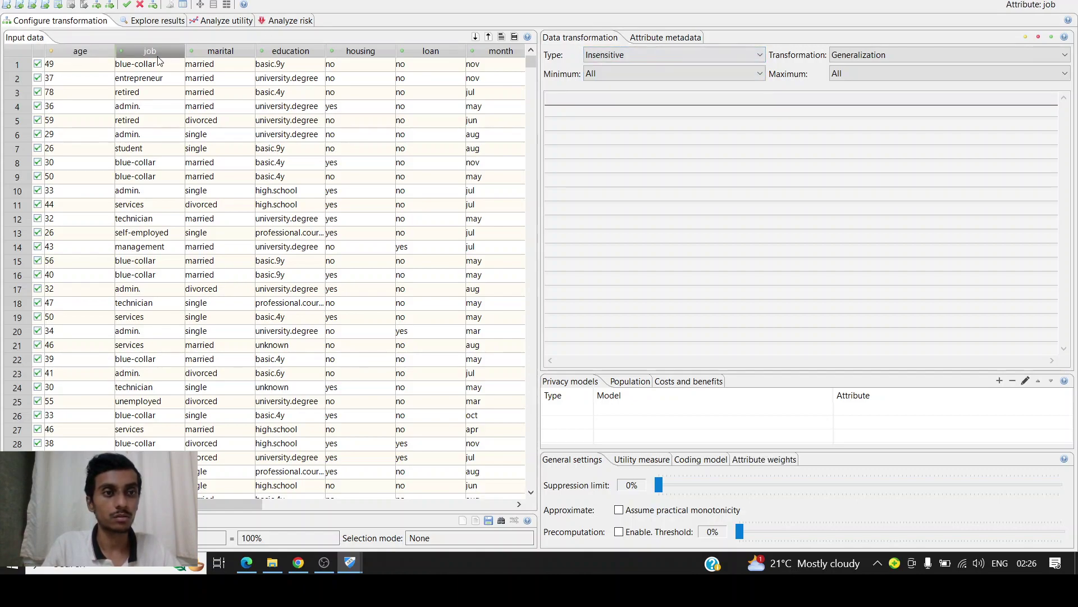
left_click(603, 54)
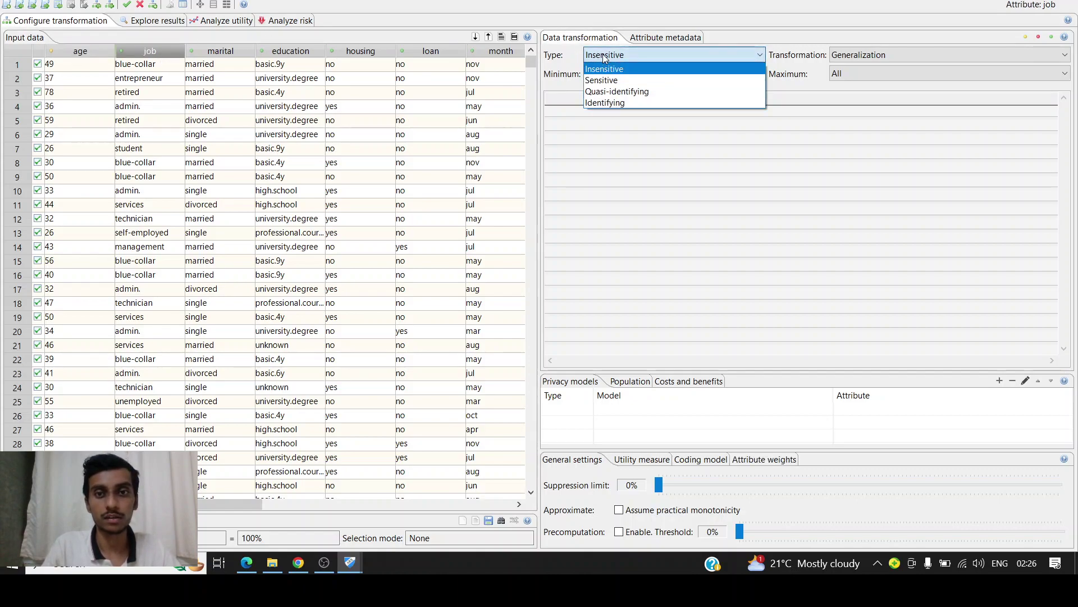
left_click(608, 92)
left_click(219, 53)
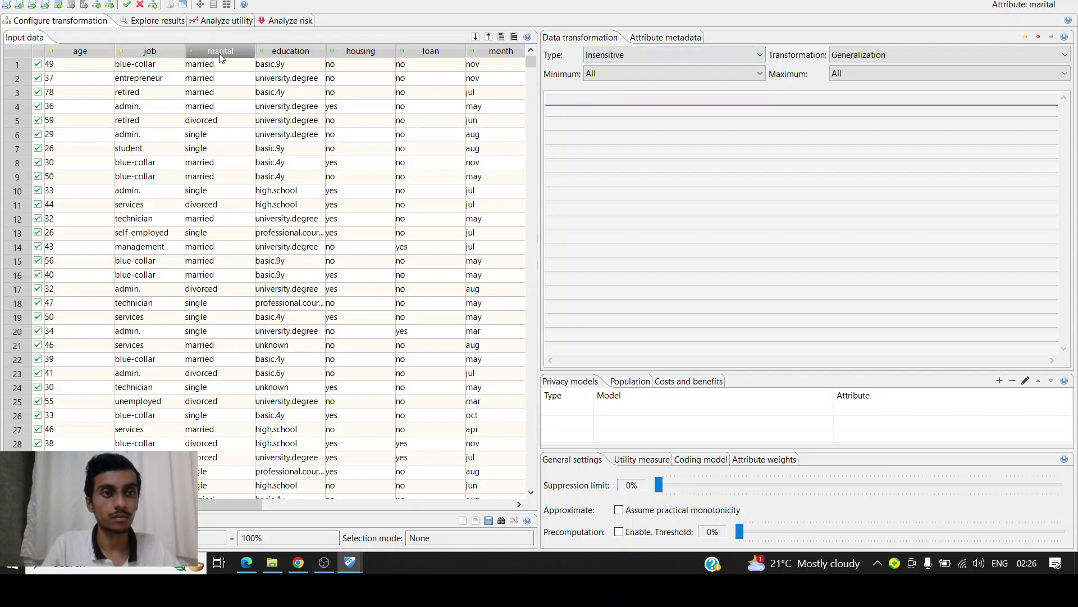
left_click(615, 52)
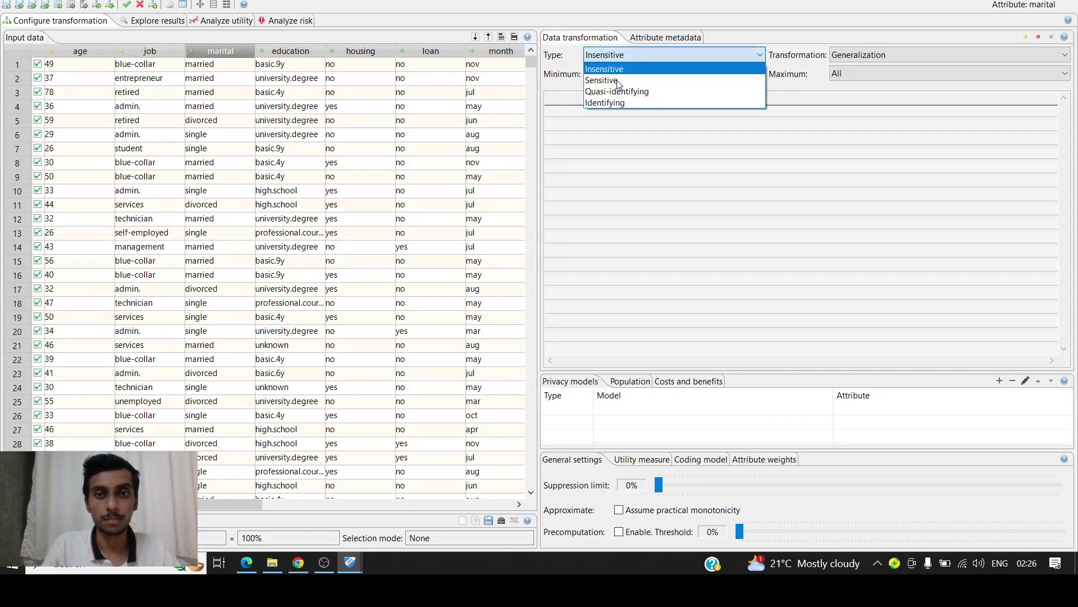
left_click(620, 93)
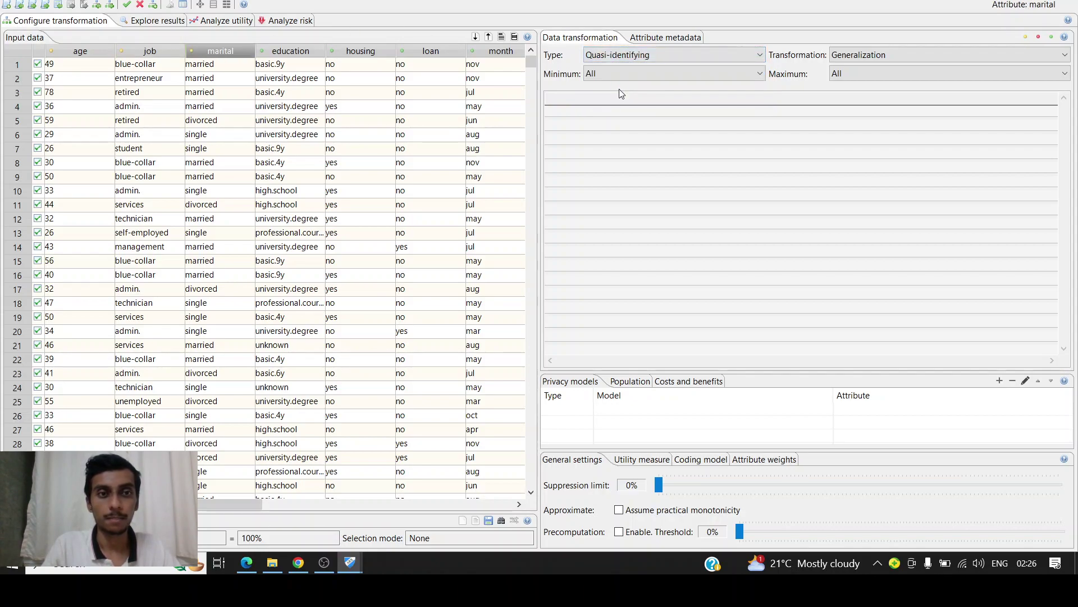
- Set education, housing and loan to quasi-identifying as well
left_click(312, 50)
left_click(592, 56)
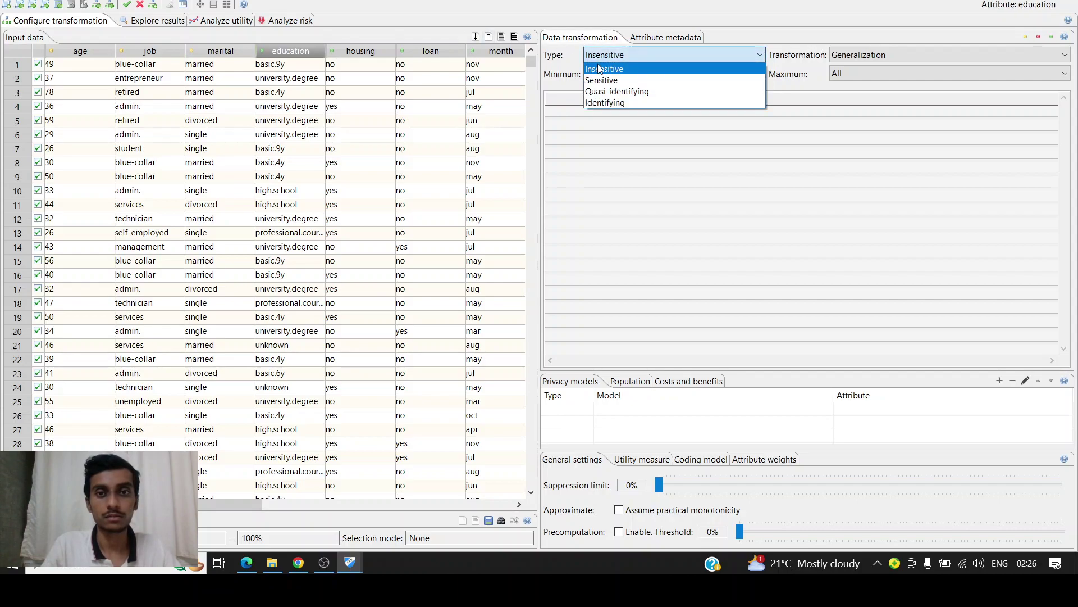
left_click(604, 88)
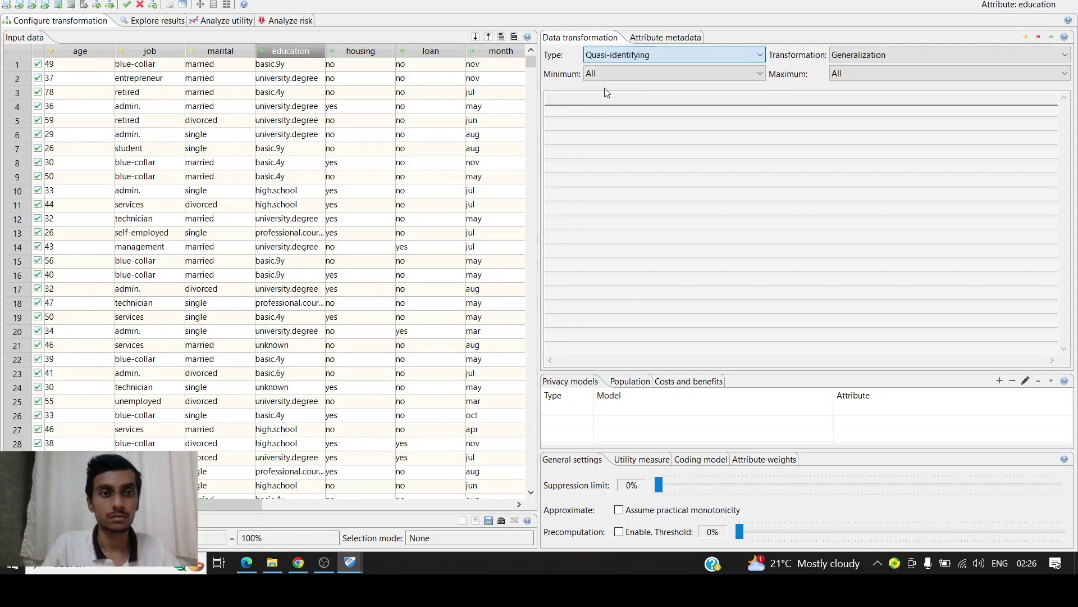
left_click(360, 51)
left_click(620, 55)
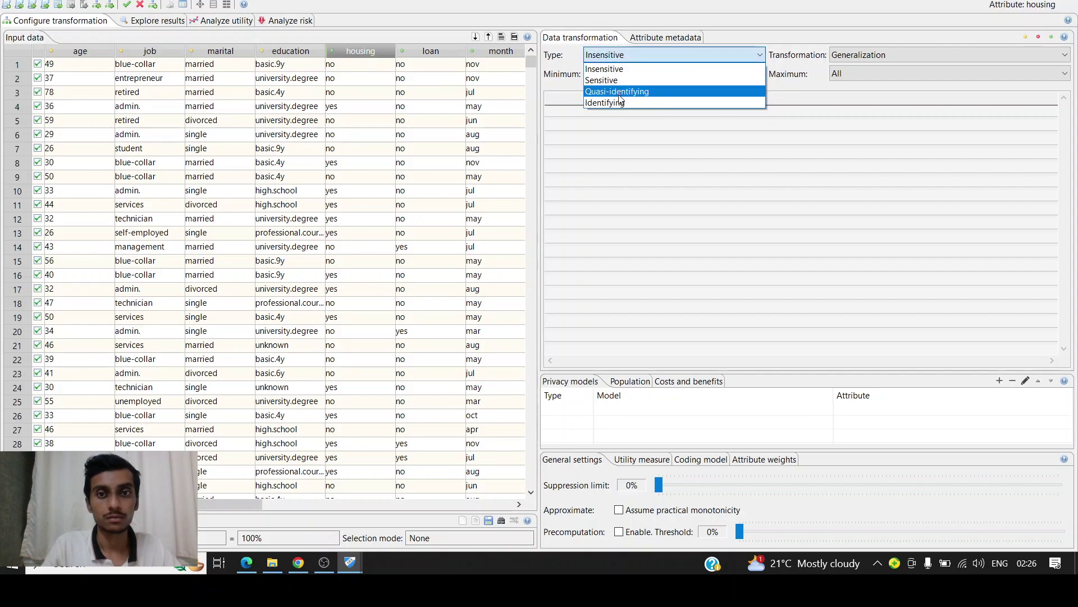
left_click(616, 91)
left_click(406, 50)
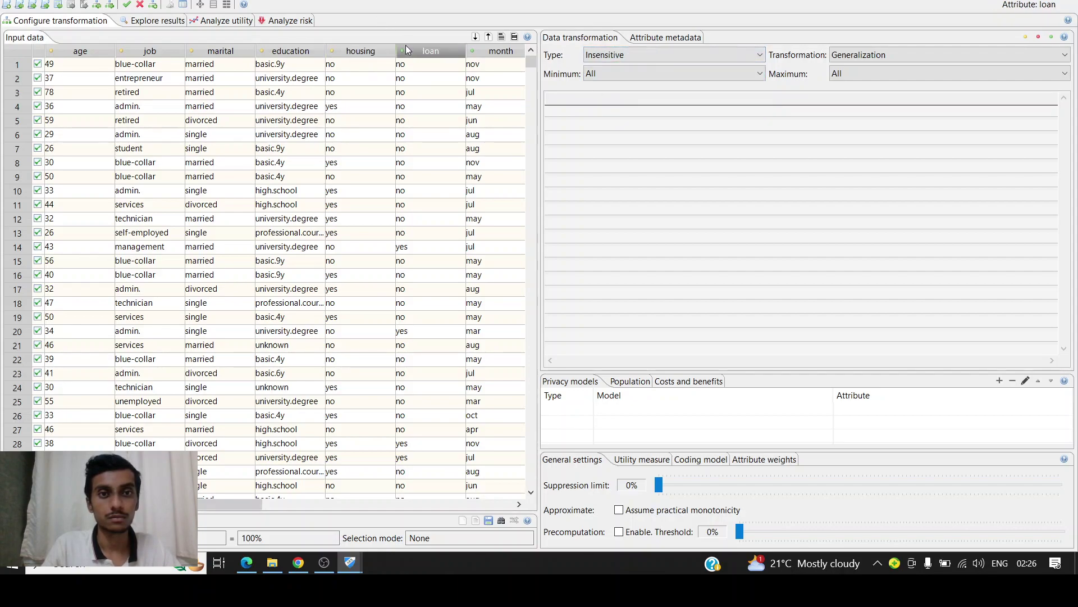
left_click(620, 53)
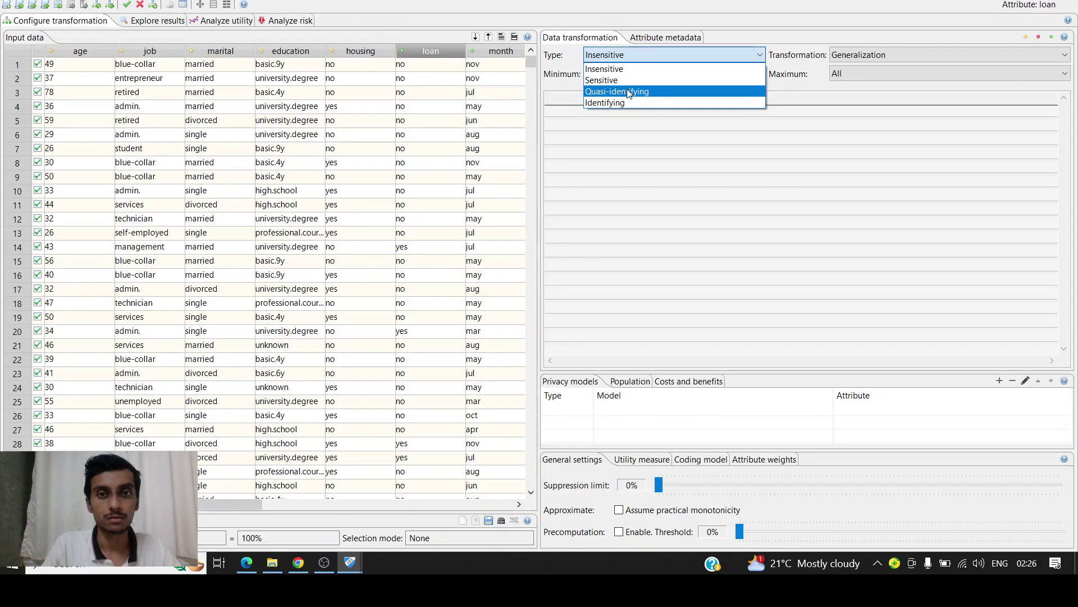
left_click(629, 91)
left_click_drag(241, 503, 561, 493)
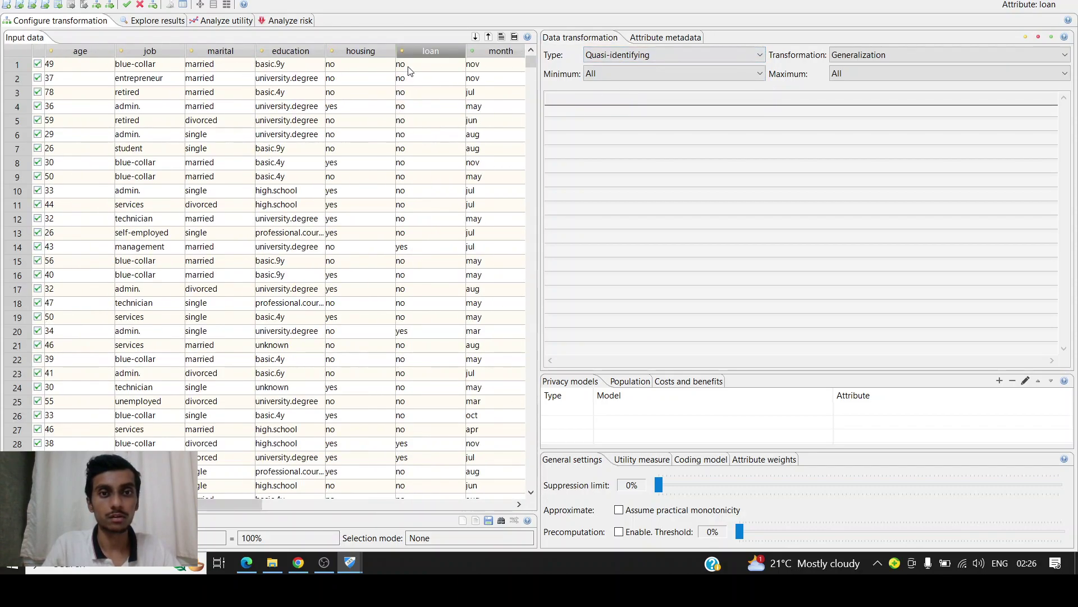
left_click_drag(235, 504, 494, 507)
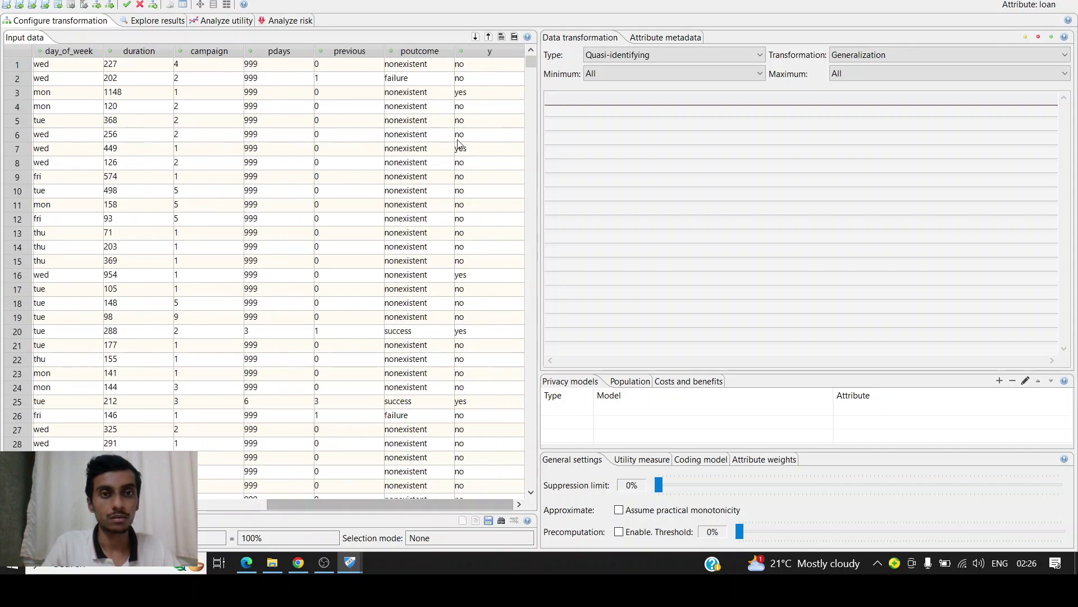
- Set poutcome and y to sensitive attributes
left_click(415, 52)
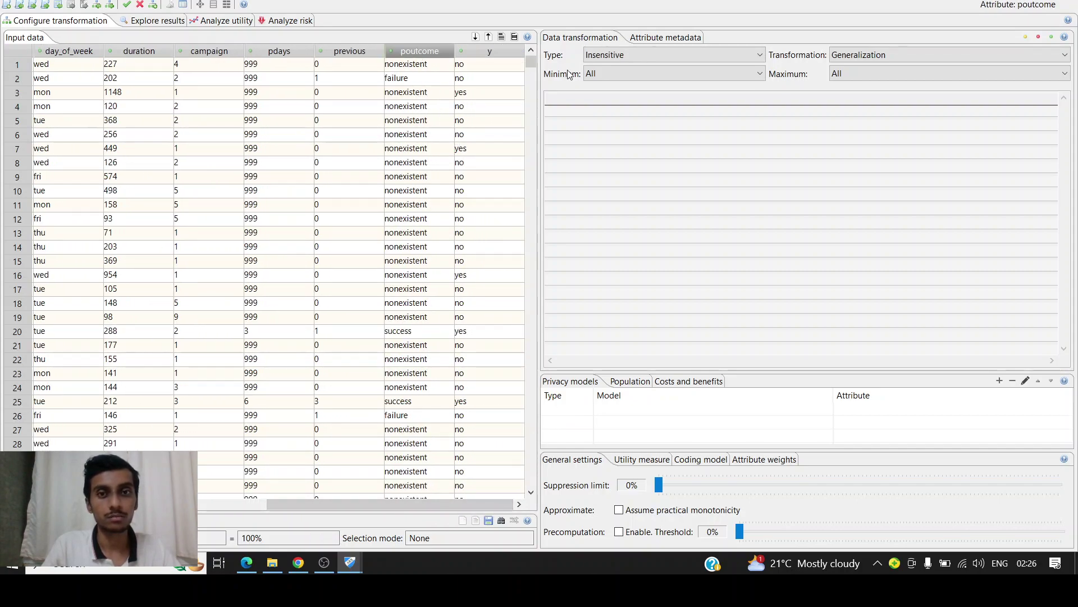
left_click(618, 56)
left_click(620, 84)
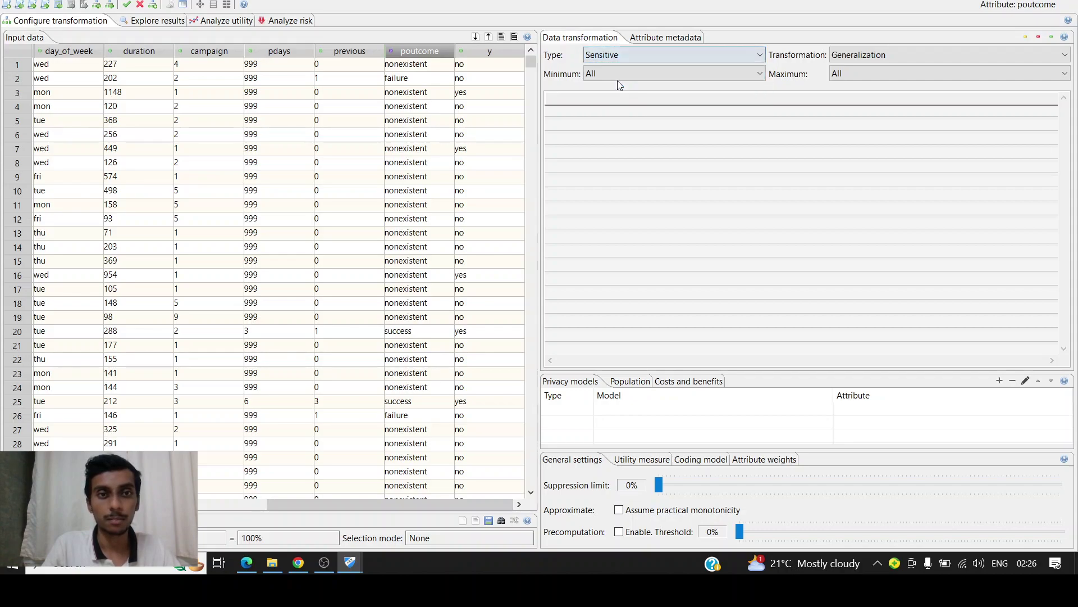
left_click(478, 51)
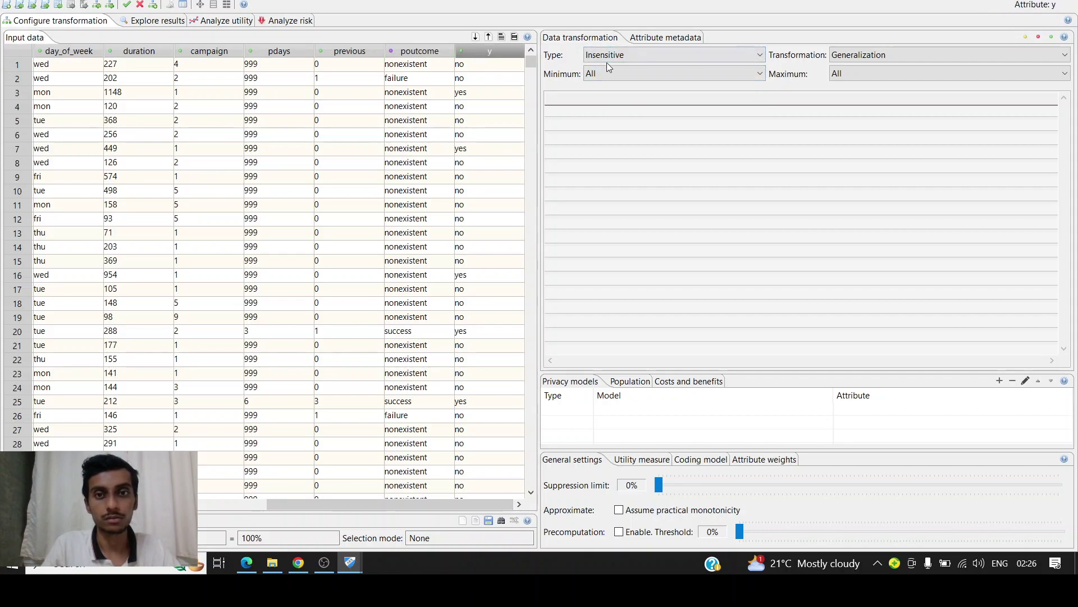
left_click(636, 58)
left_click(635, 82)
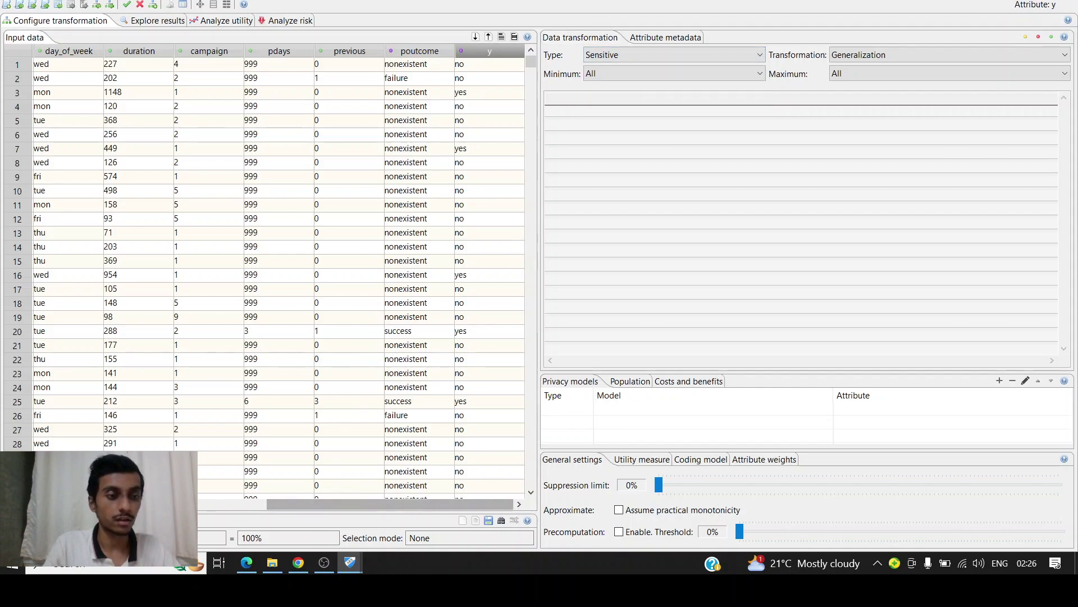
- Start creating a generalization hierarchy for the age attribute
left_click_drag(274, 504, 44, 504)
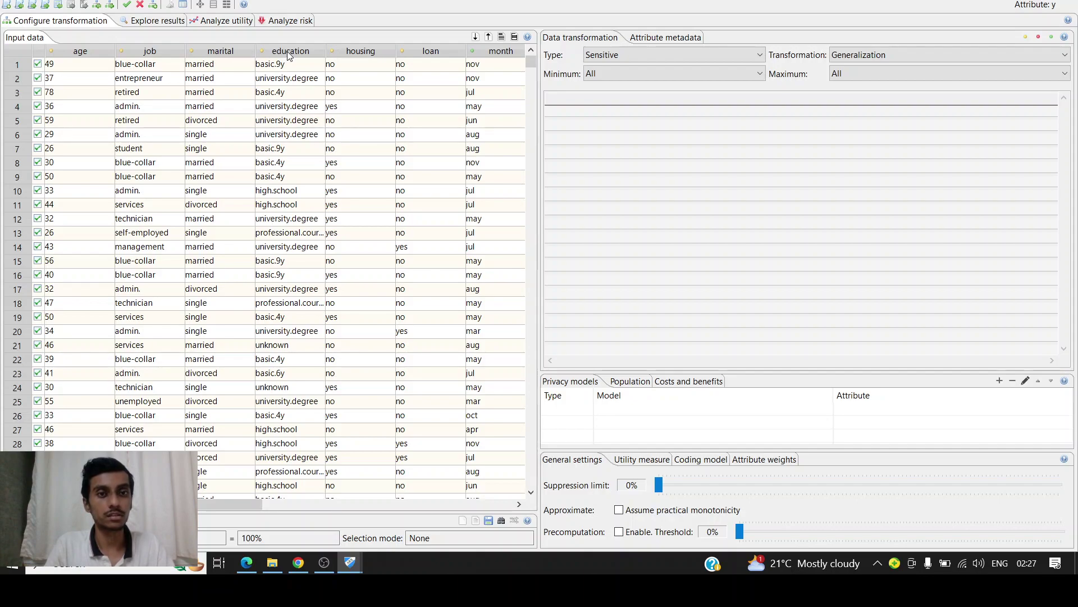
left_click(81, 52)
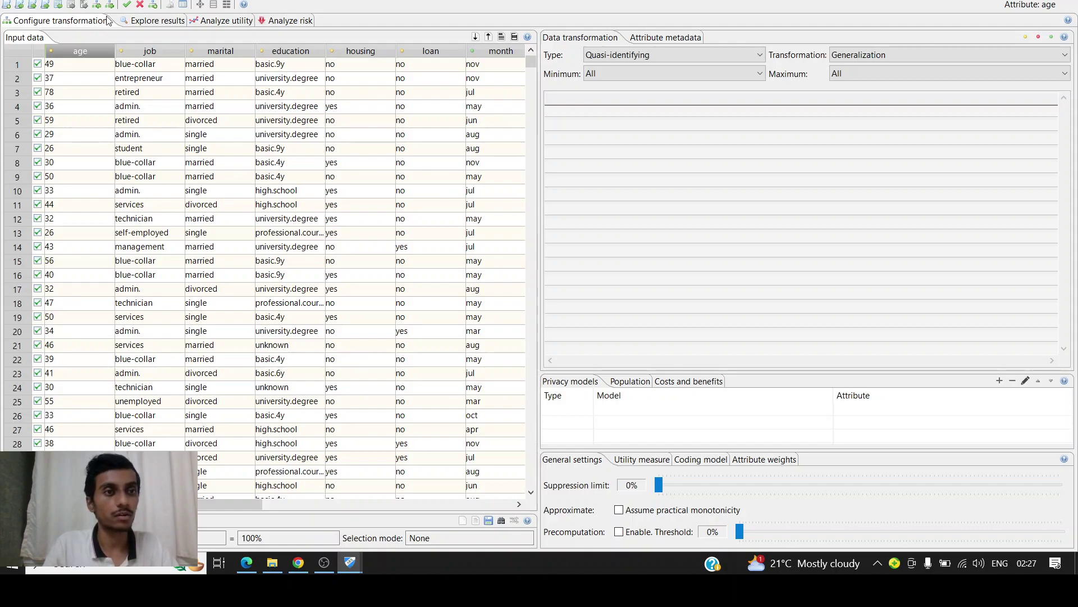
left_click(153, 6)
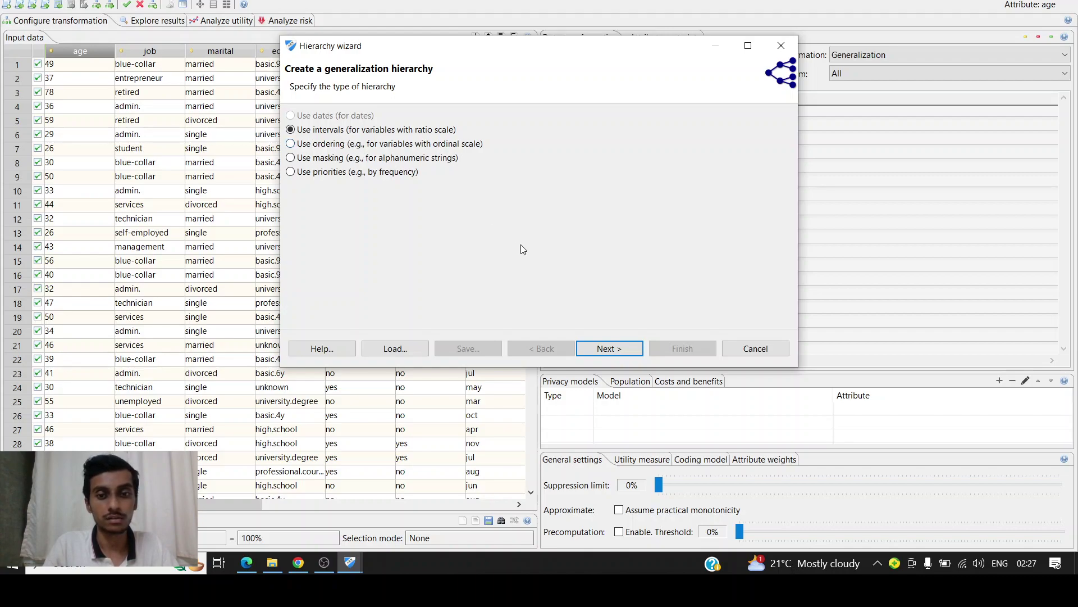
- Choose an interval-based age hierarchy with upper snap and top coding bounds of 80
left_click(592, 350)
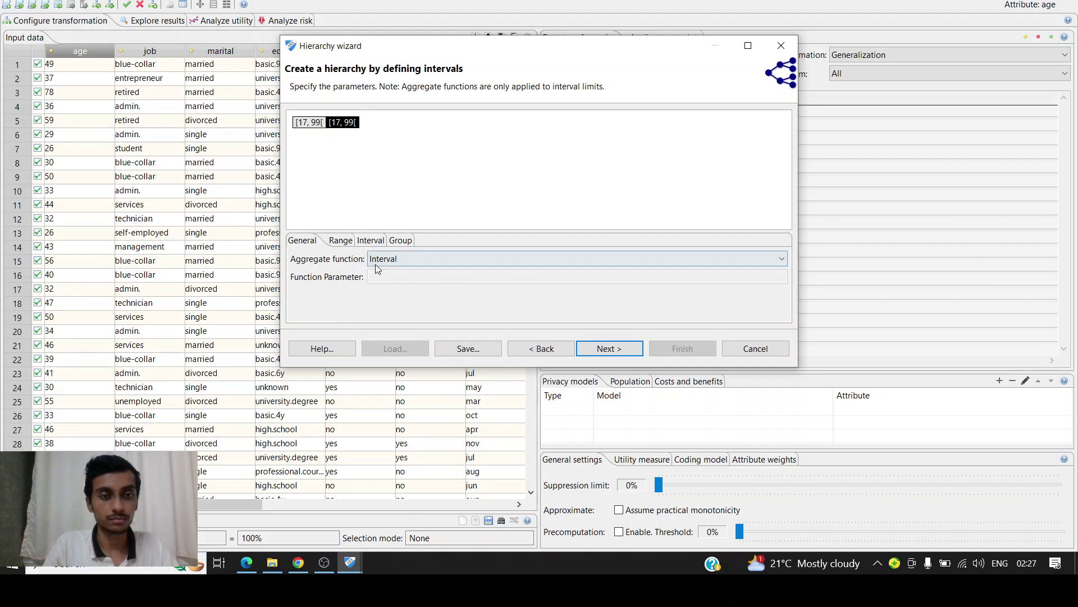
left_click(371, 241)
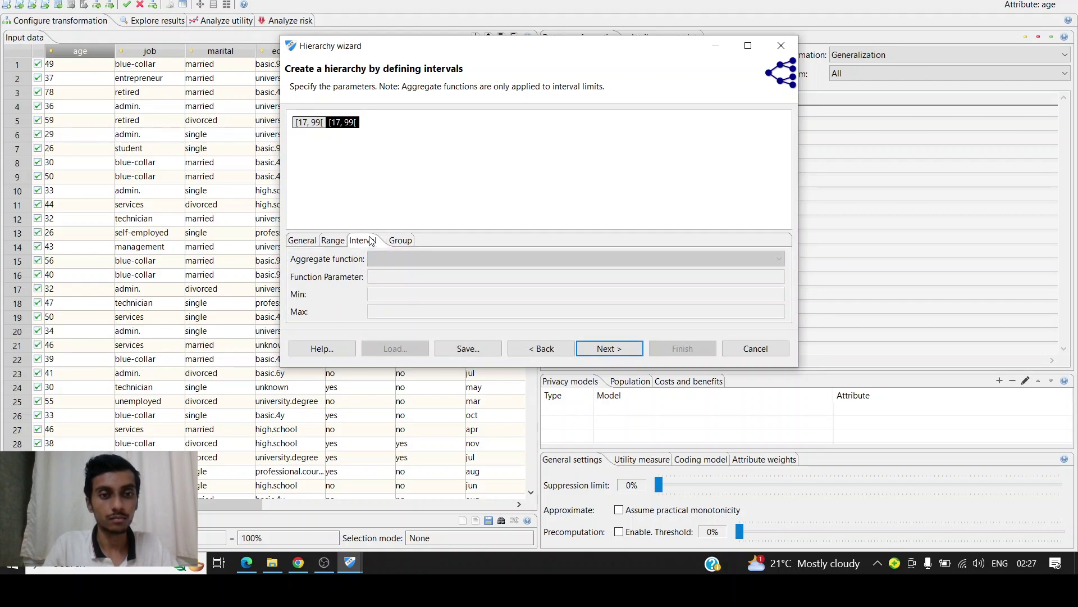
left_click(332, 240)
left_click(400, 274)
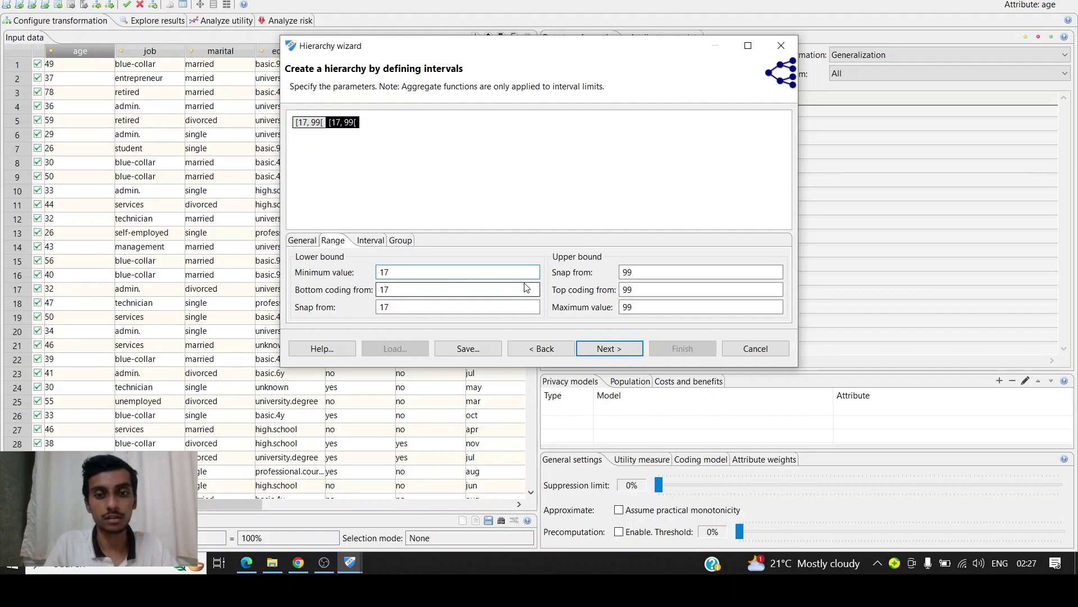
left_click(637, 274)
key("BackSpace")
key("BackSpace")
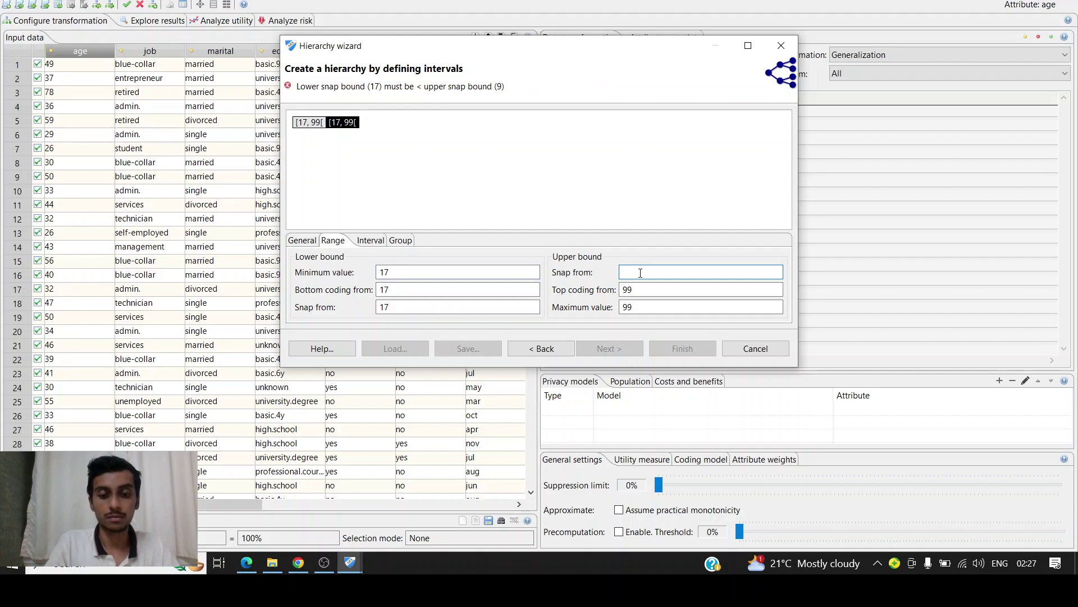
type("80")
left_click(637, 291)
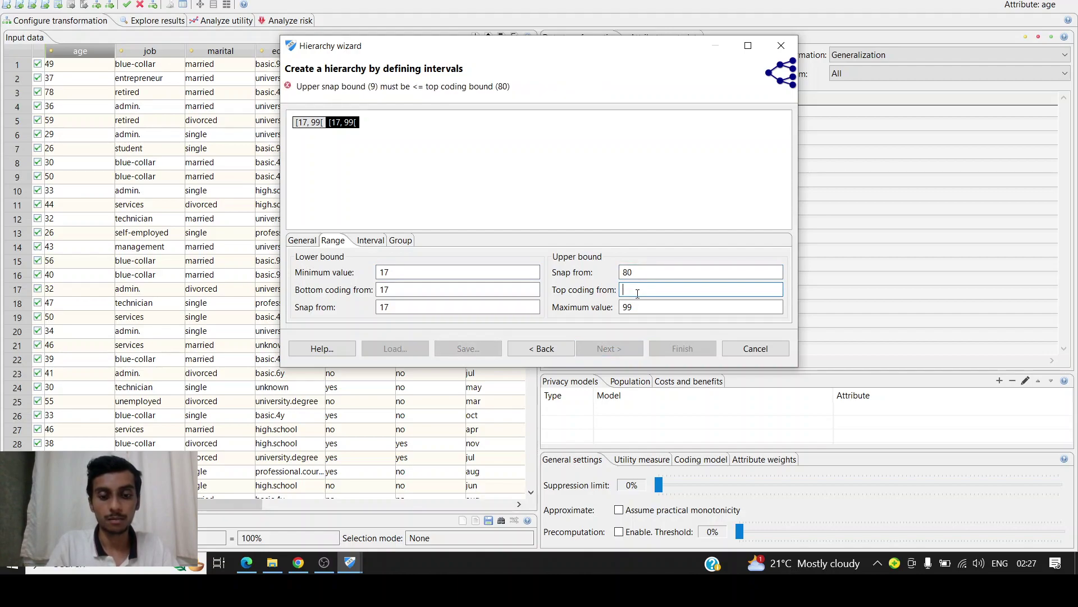
type("80")
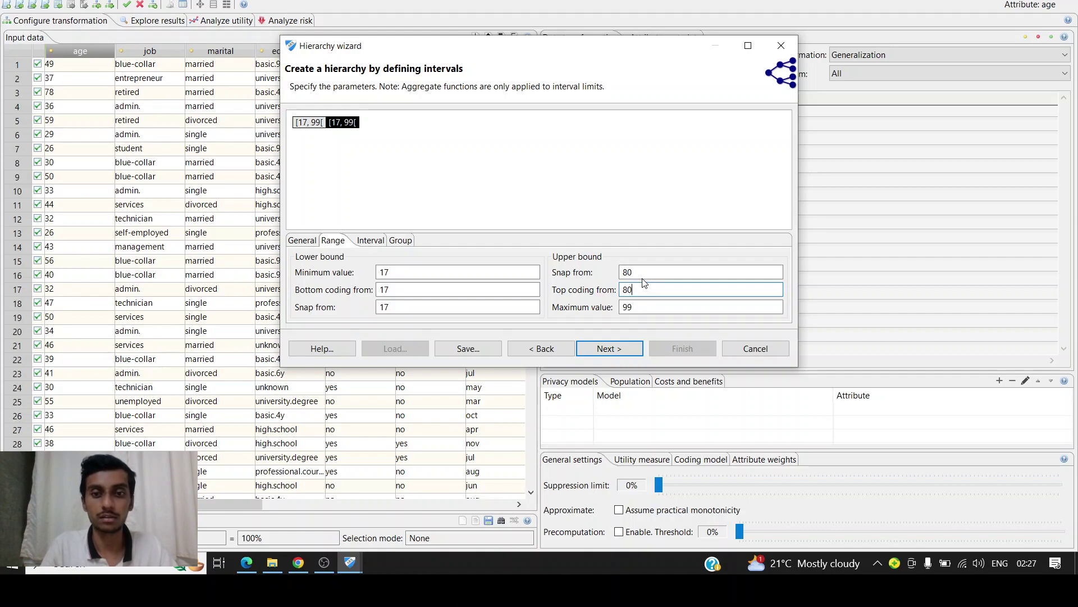
- Select the [17, 99[ interval and clear its maximum value
left_click(364, 242)
left_click(396, 242)
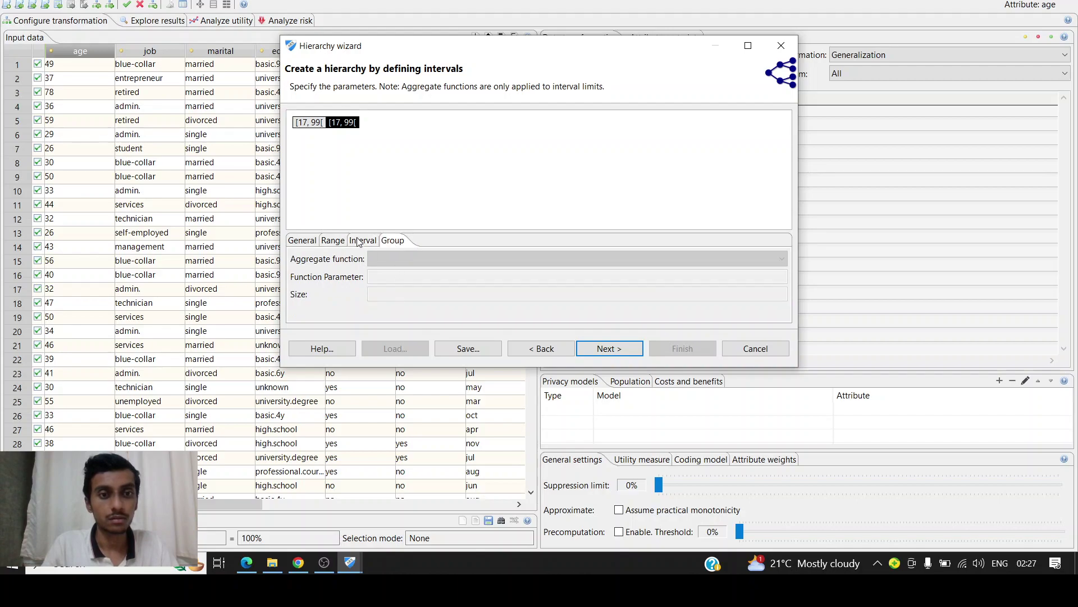
left_click(334, 241)
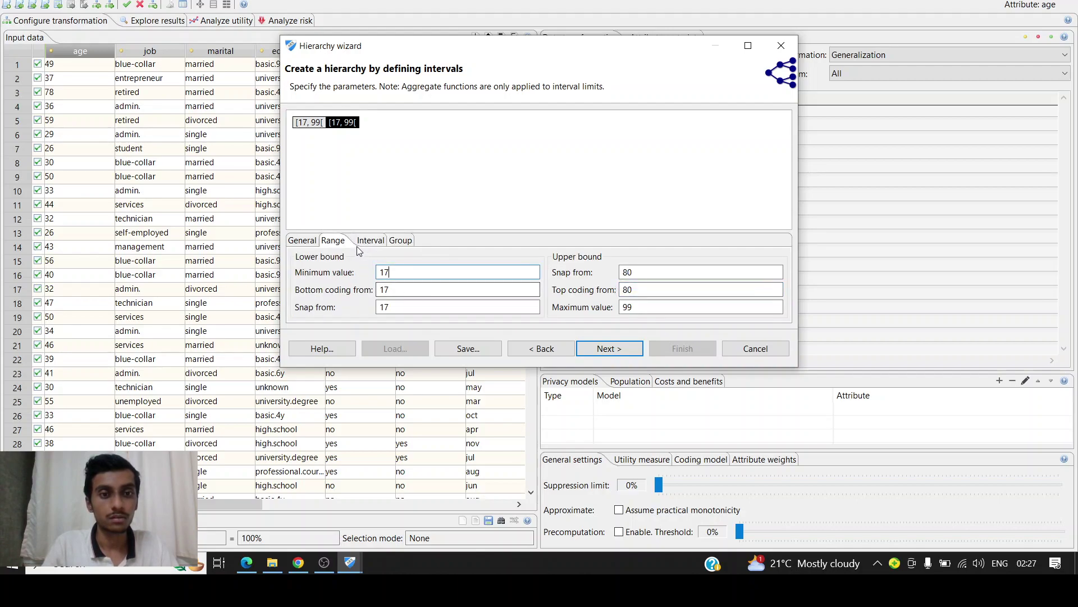
left_click(314, 123)
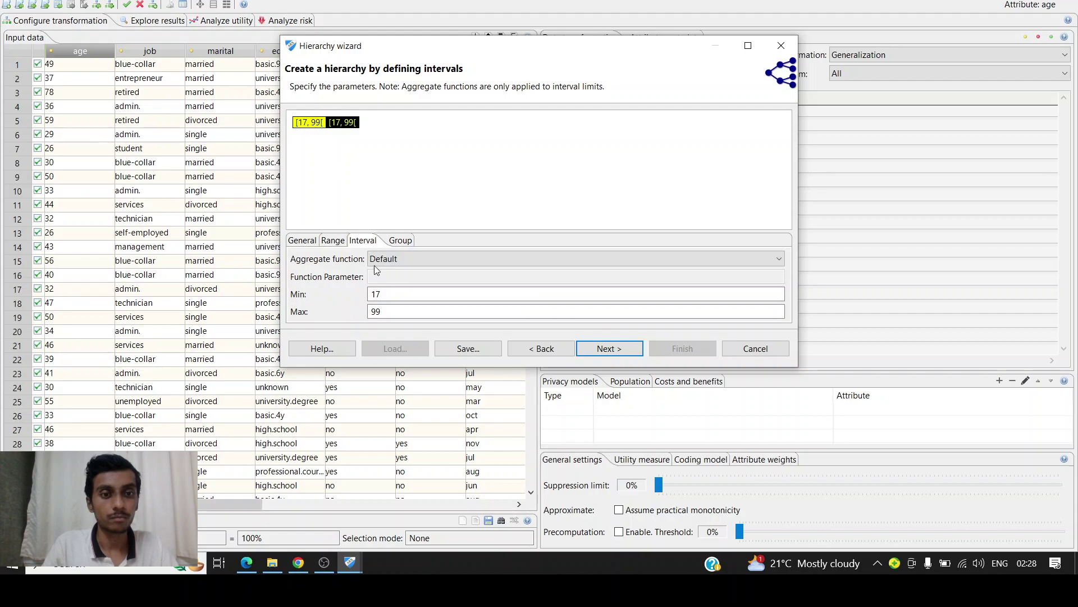
double_click(390, 312)
key("BackSpace")
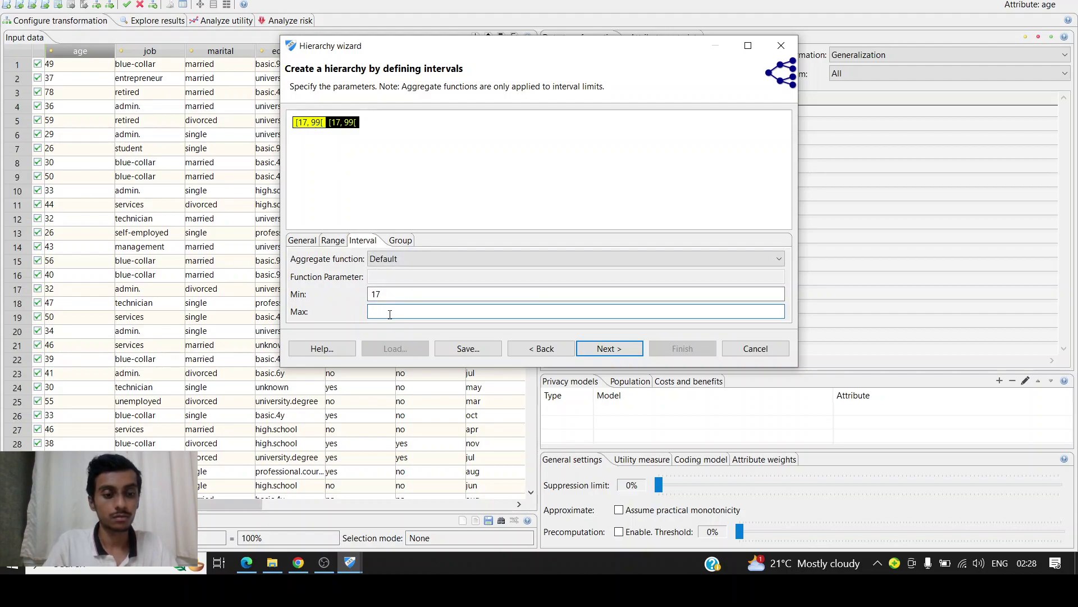
- Set the interval maximum to 35, then review and apply the age hierarchy
type("35")
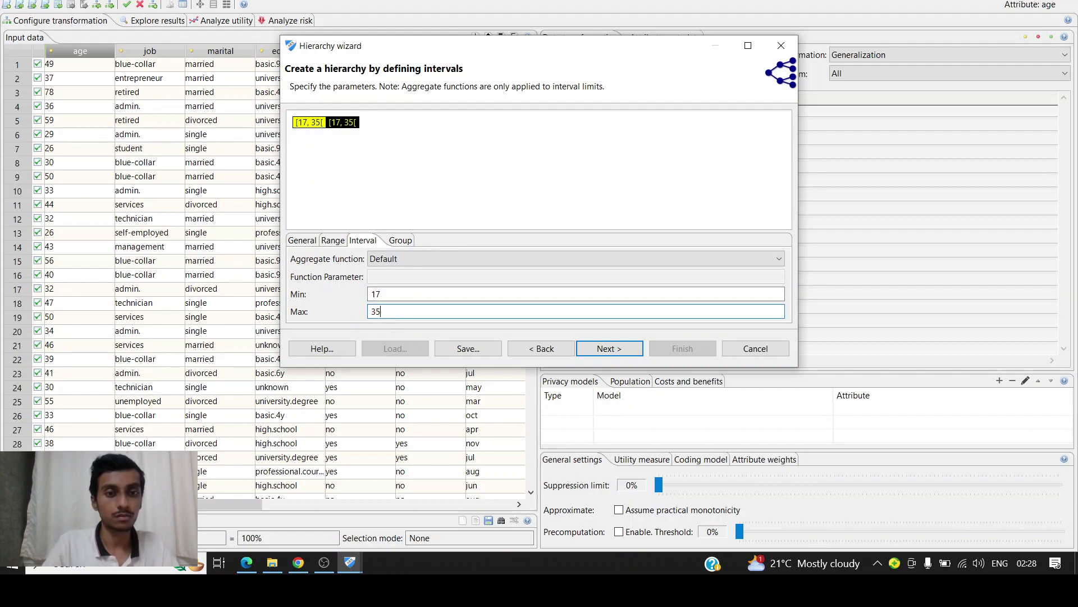
left_click(590, 344)
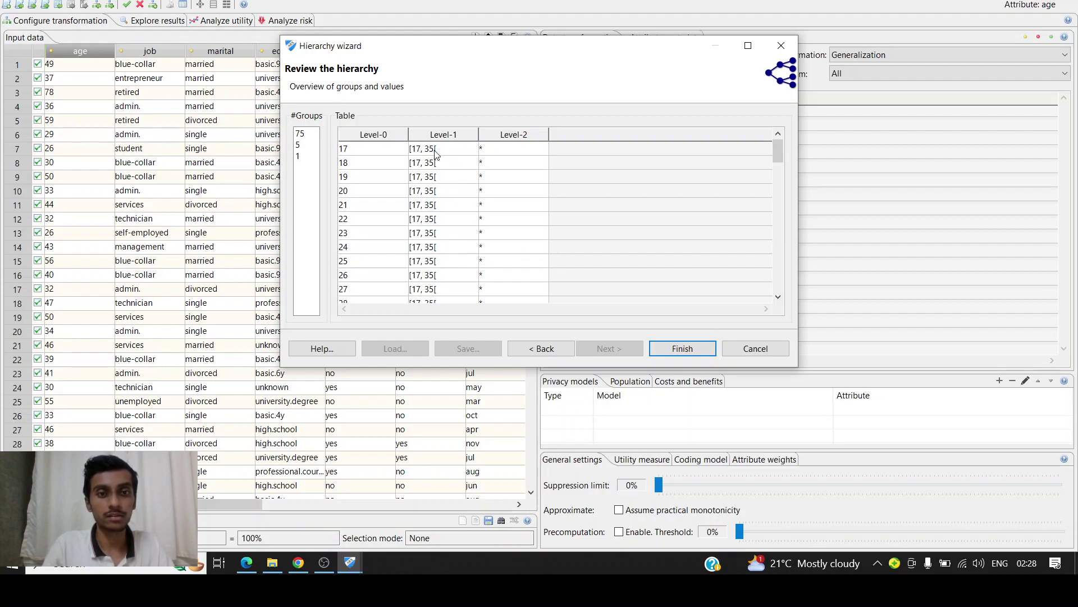
left_click(679, 349)
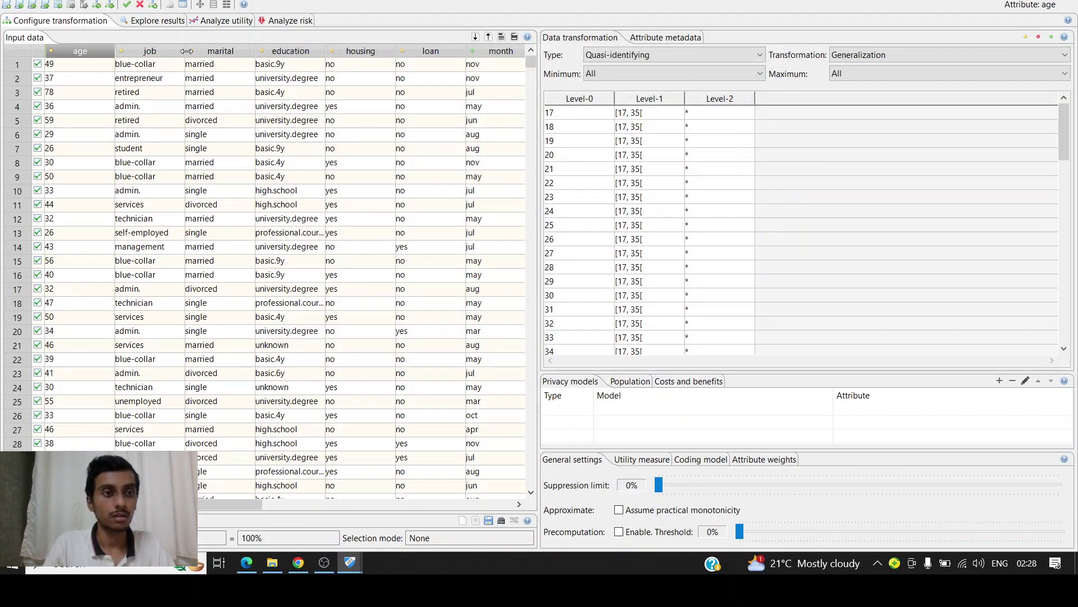
left_click(169, 49)
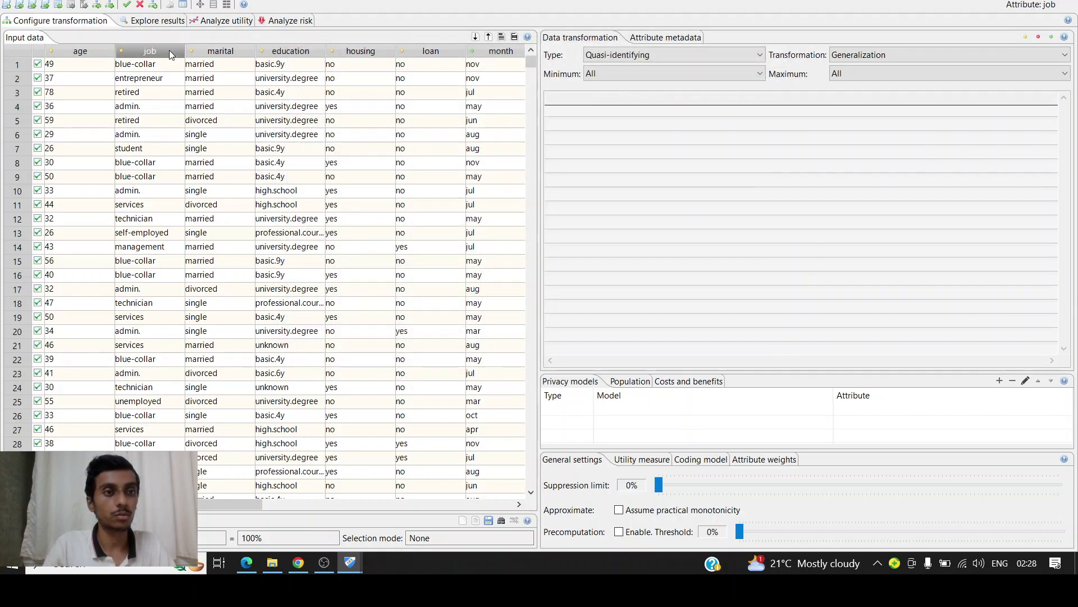
- Start an ordering-based generalization hierarchy for job
left_click(153, 7)
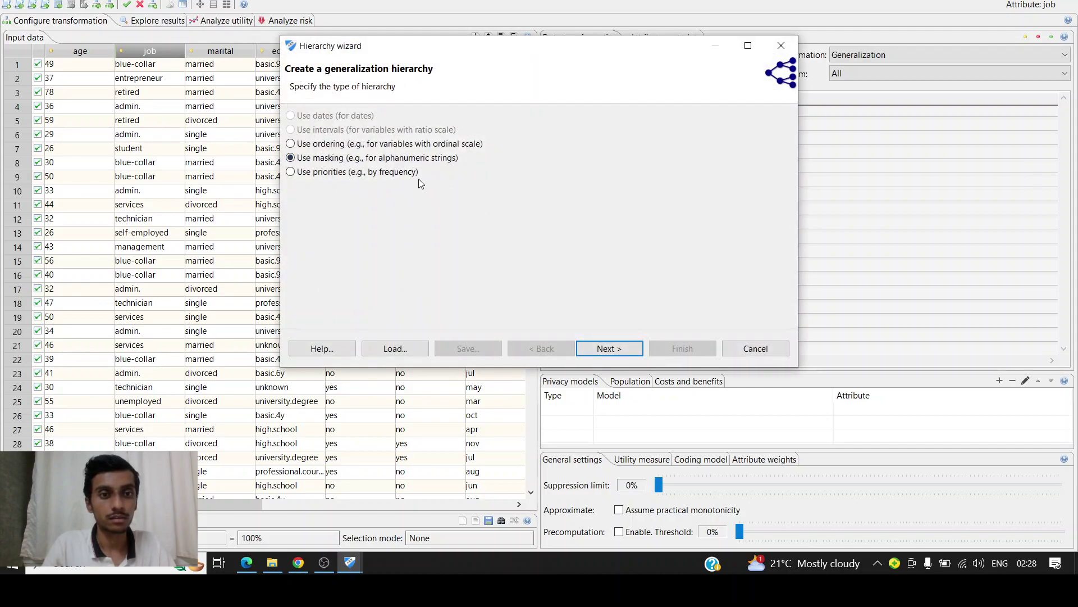
left_click(394, 144)
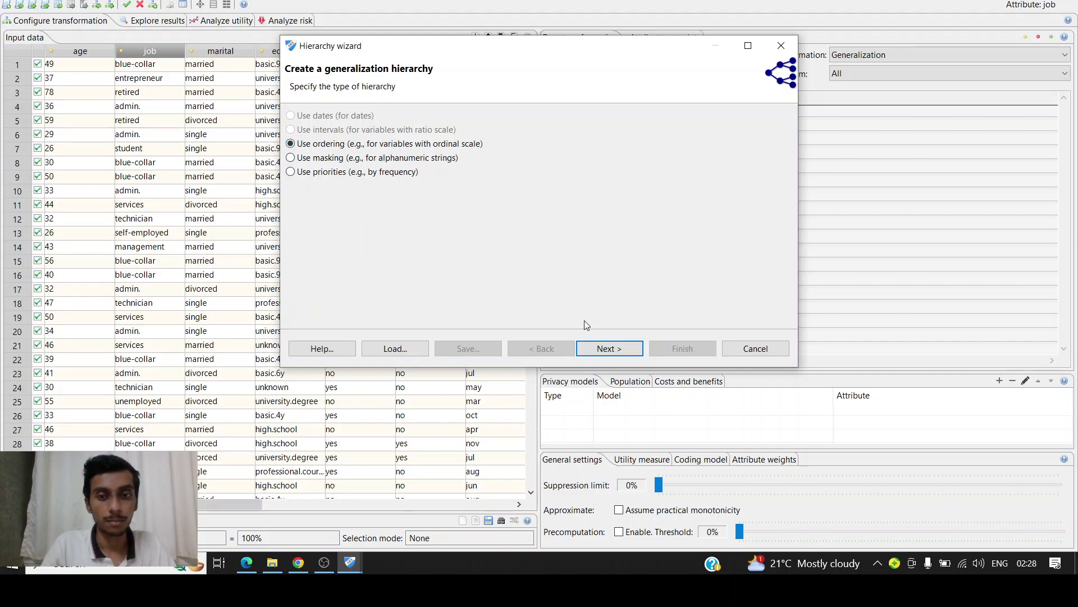
left_click(598, 348)
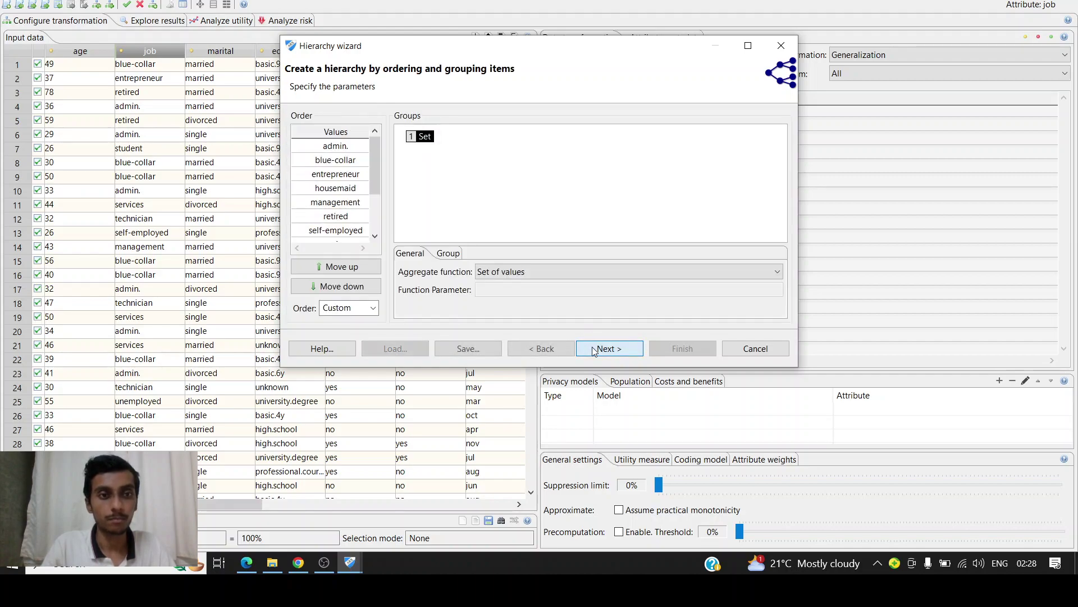
left_click(449, 254)
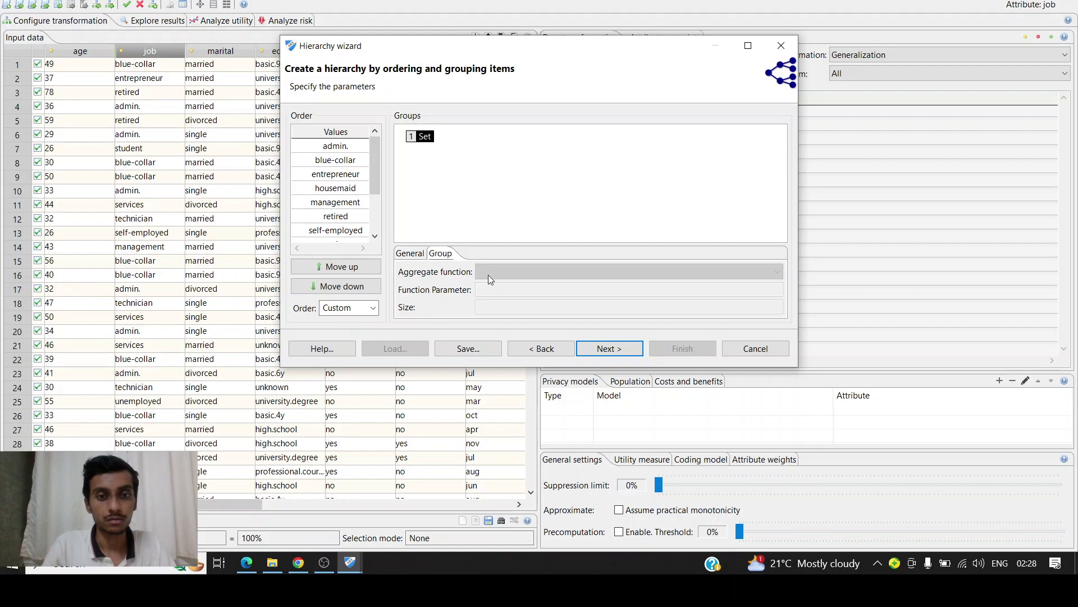
- Add two grouping levels to the job hierarchy, each with group size 2
left_click(410, 140)
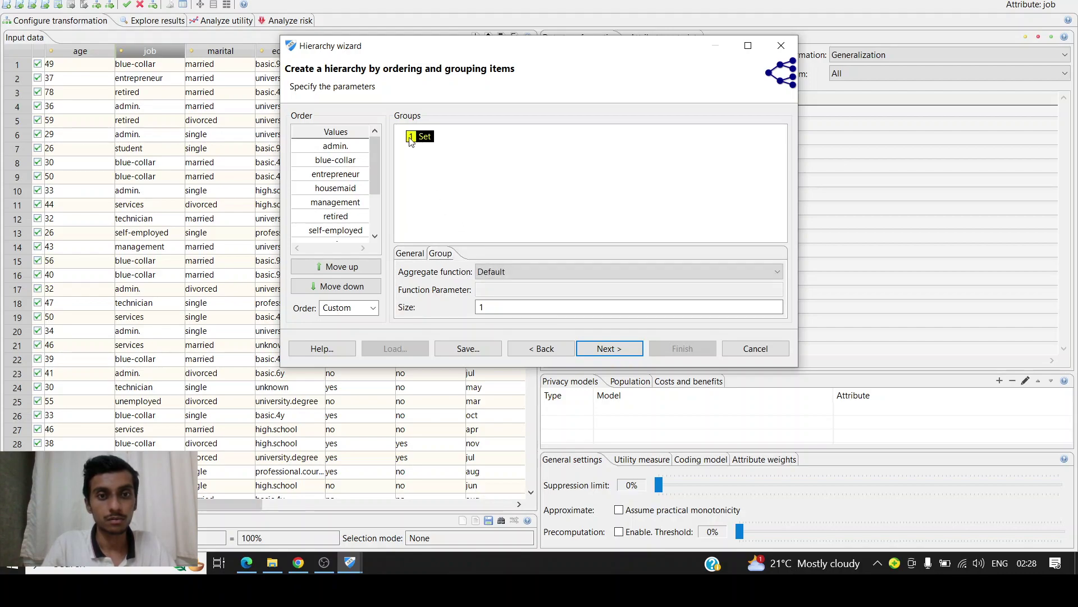
right_click(410, 140)
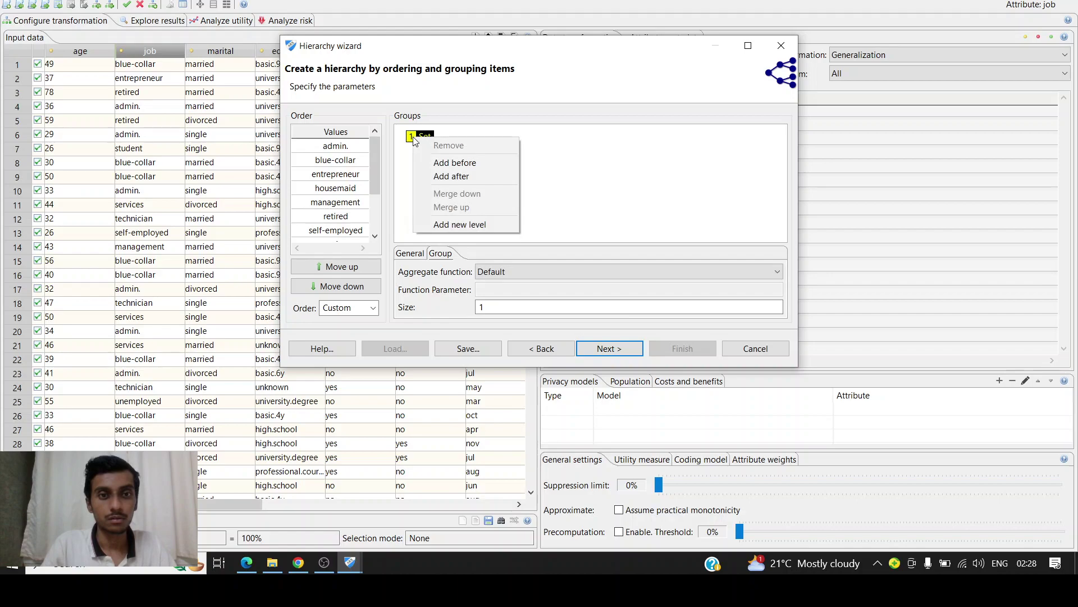
left_click(452, 225)
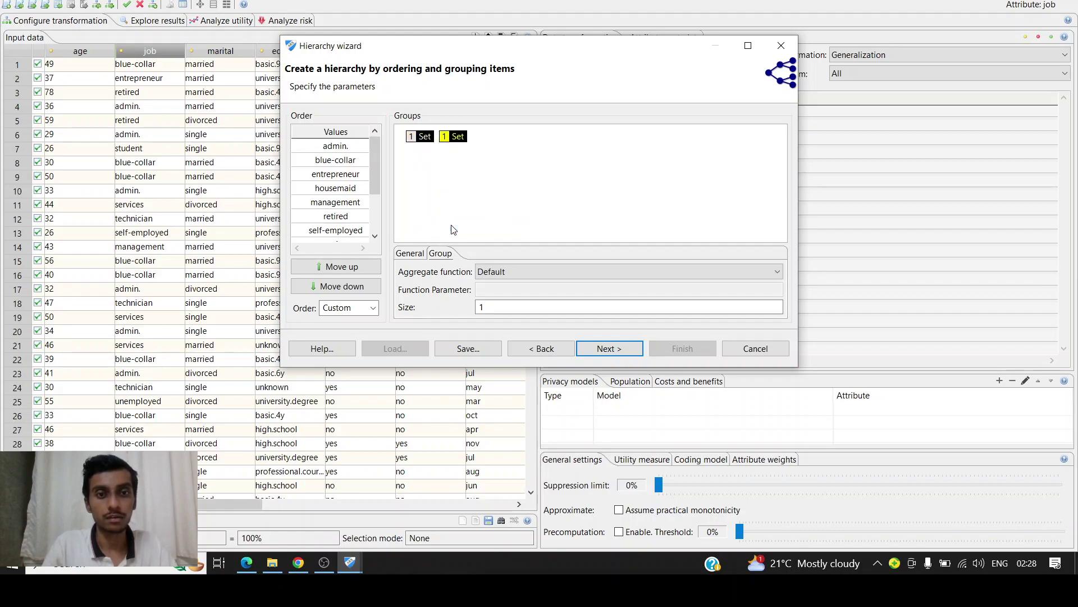
left_click(506, 312)
key("BackSpace")
type("2")
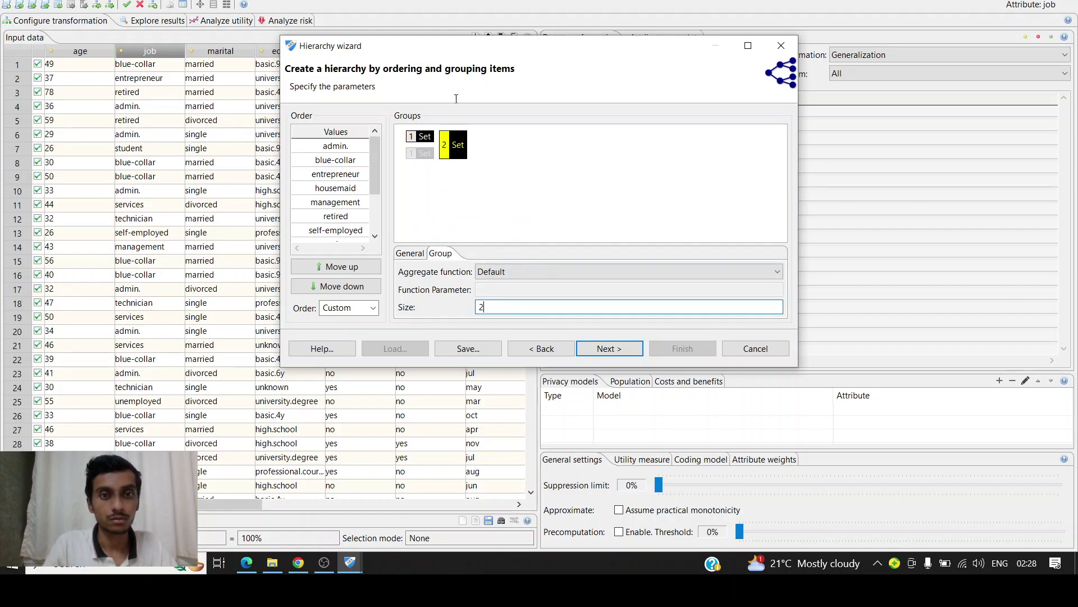
right_click(457, 150)
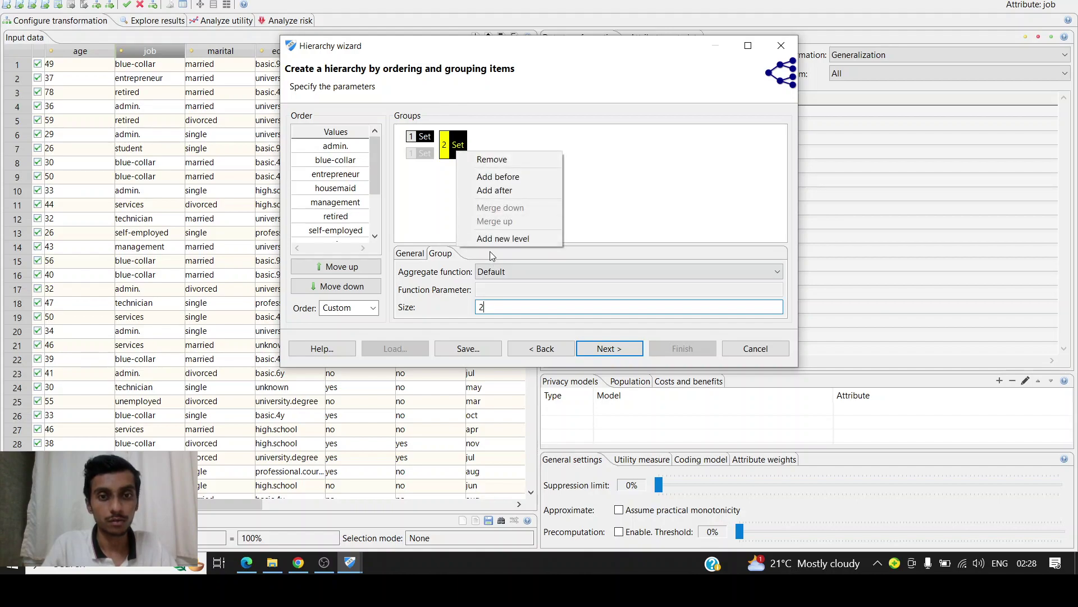
left_click(504, 238)
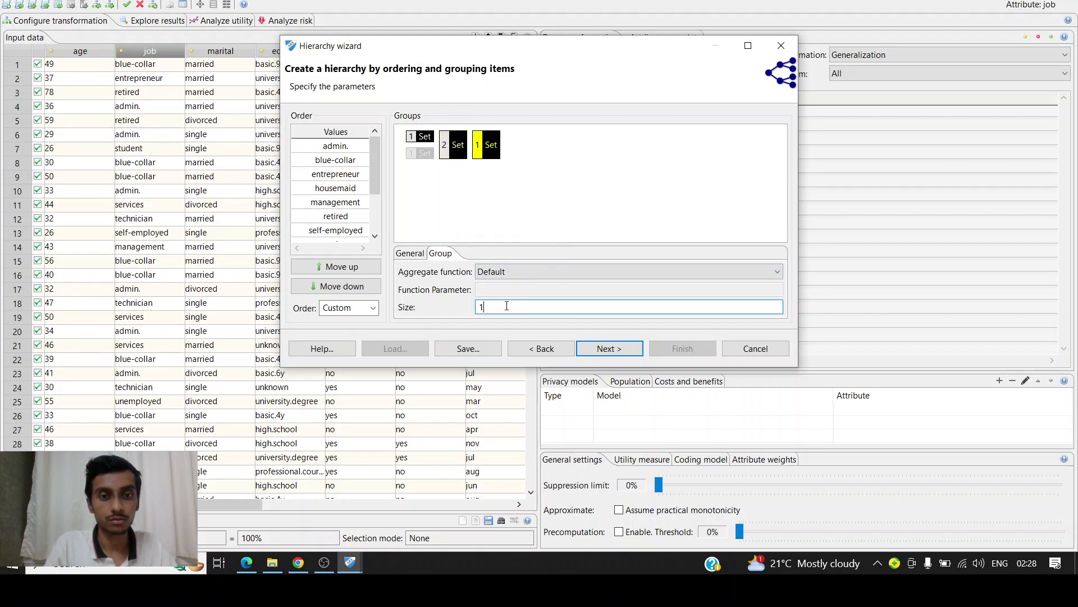
key("BackSpace")
type("2")
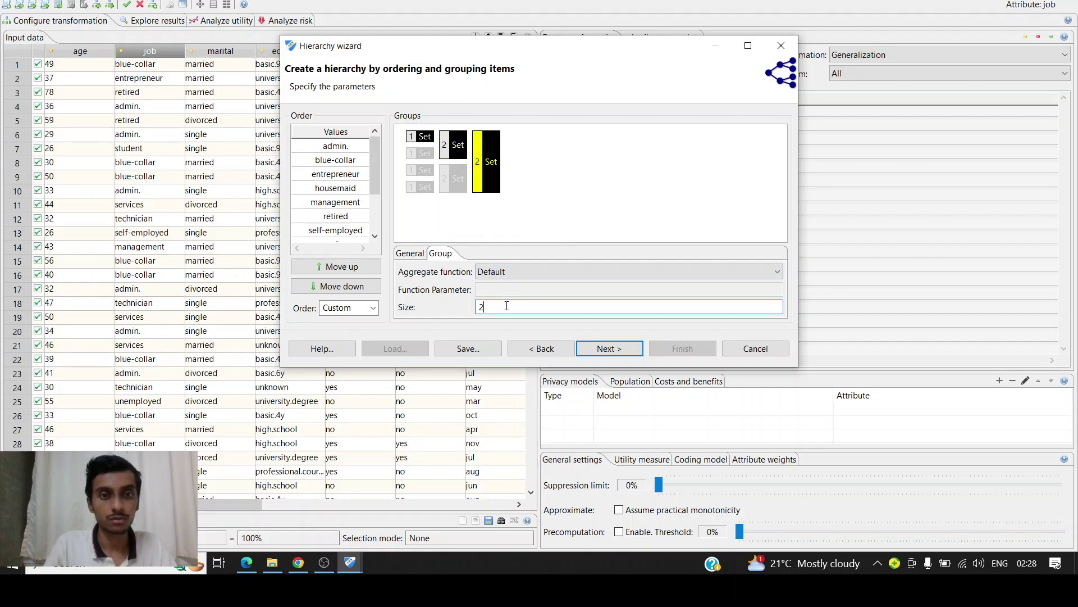
- Review the job hierarchy with the Level-3 column widened, then apply it
left_click(609, 350)
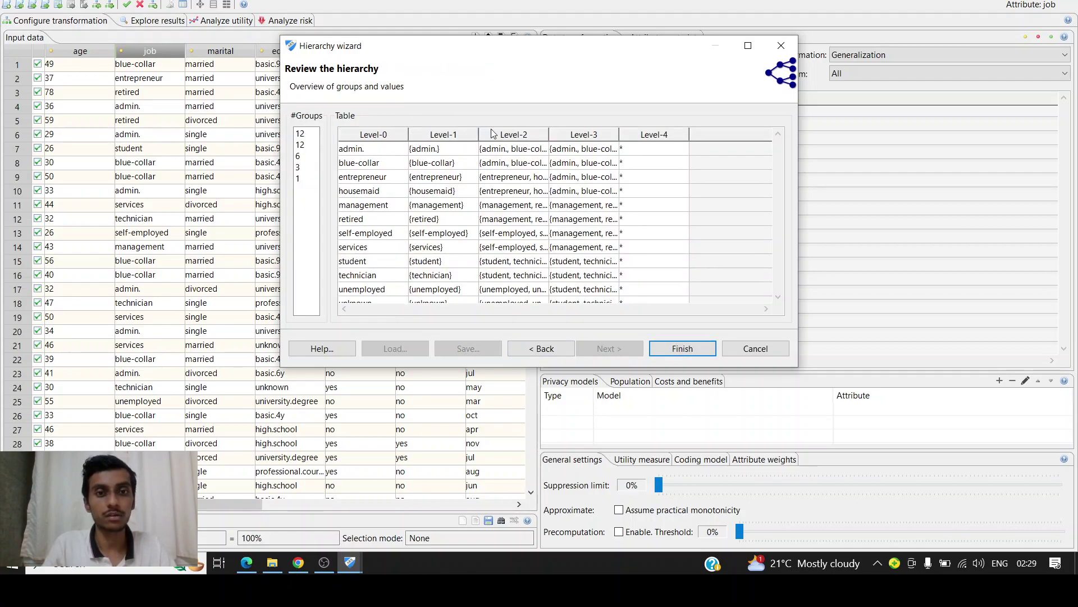
left_click(621, 136)
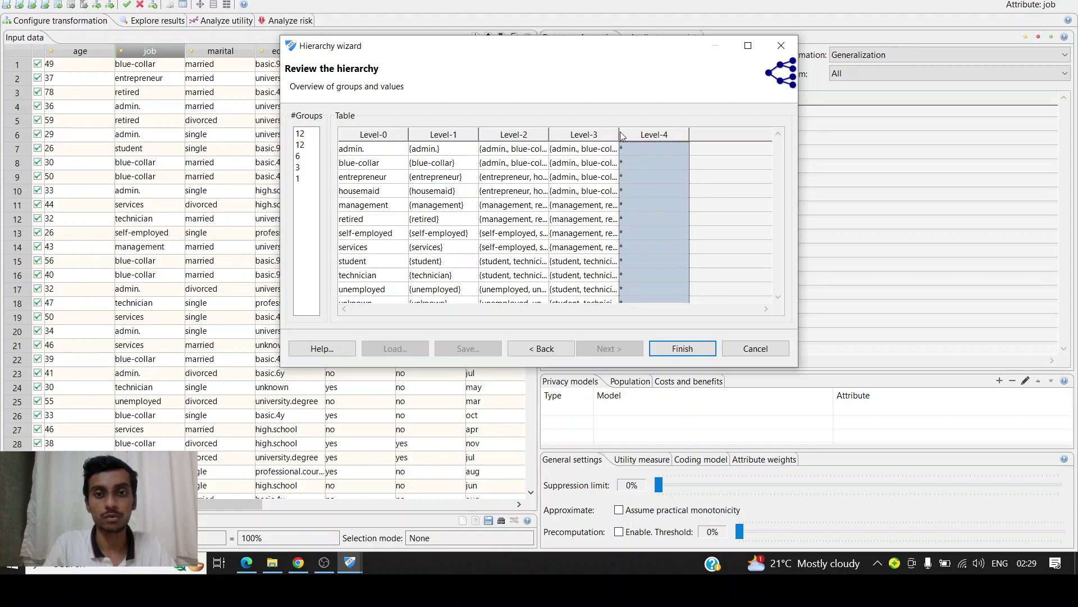
left_click_drag(618, 132, 714, 134)
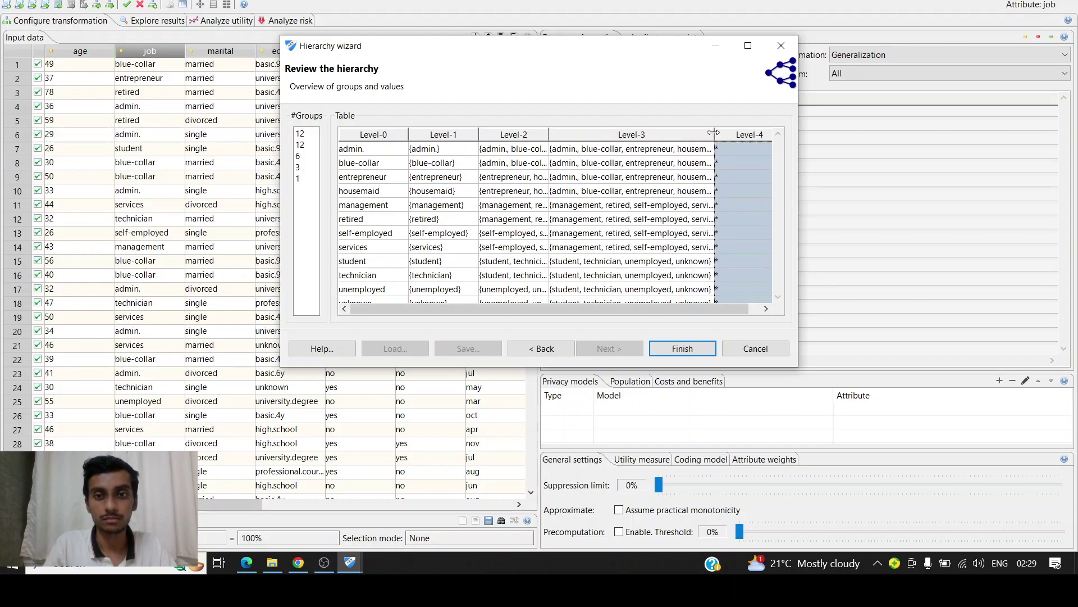
left_click(664, 345)
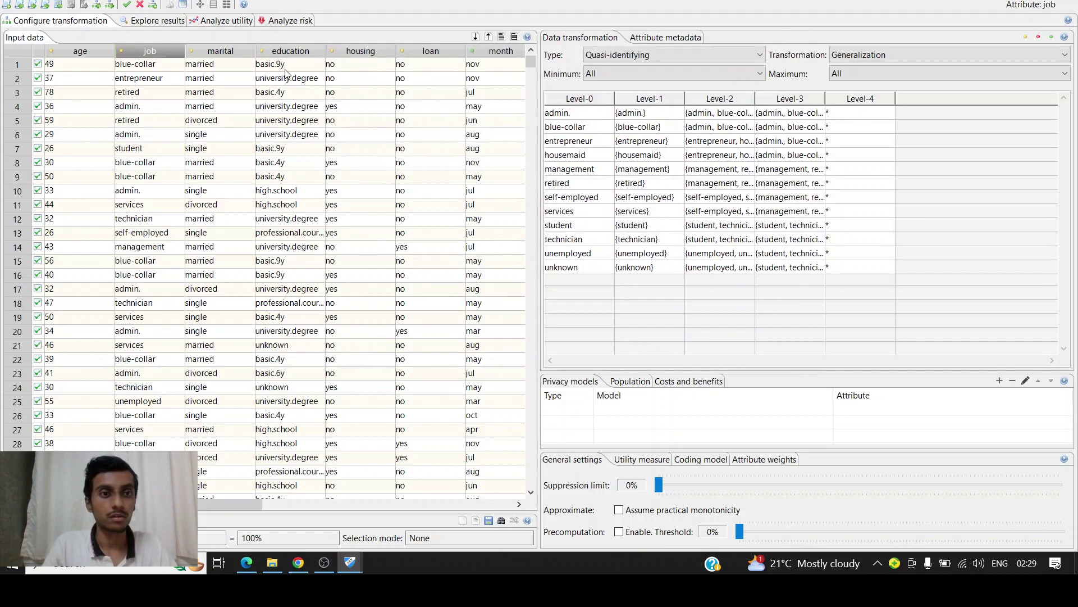
- Start an ordering-based generalization hierarchy for education
left_click(279, 52)
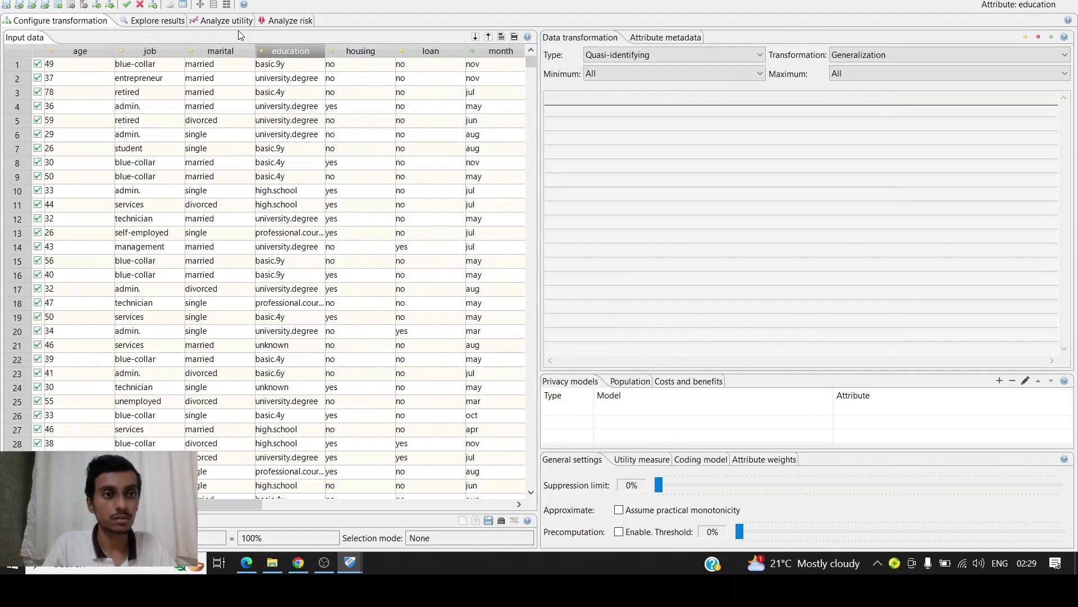
left_click(153, 5)
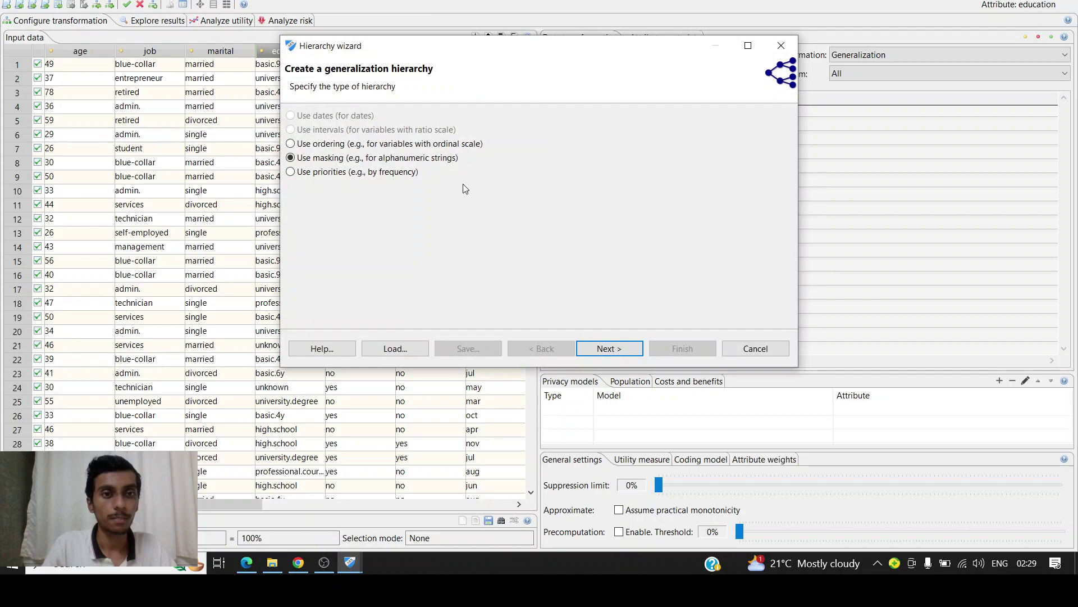
left_click(371, 145)
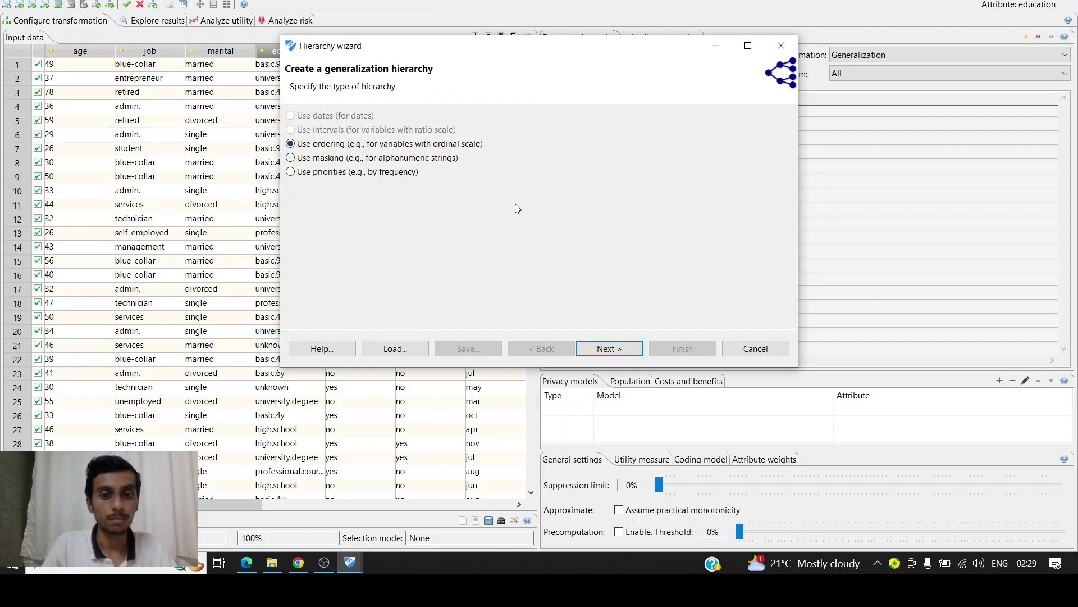
left_click(593, 347)
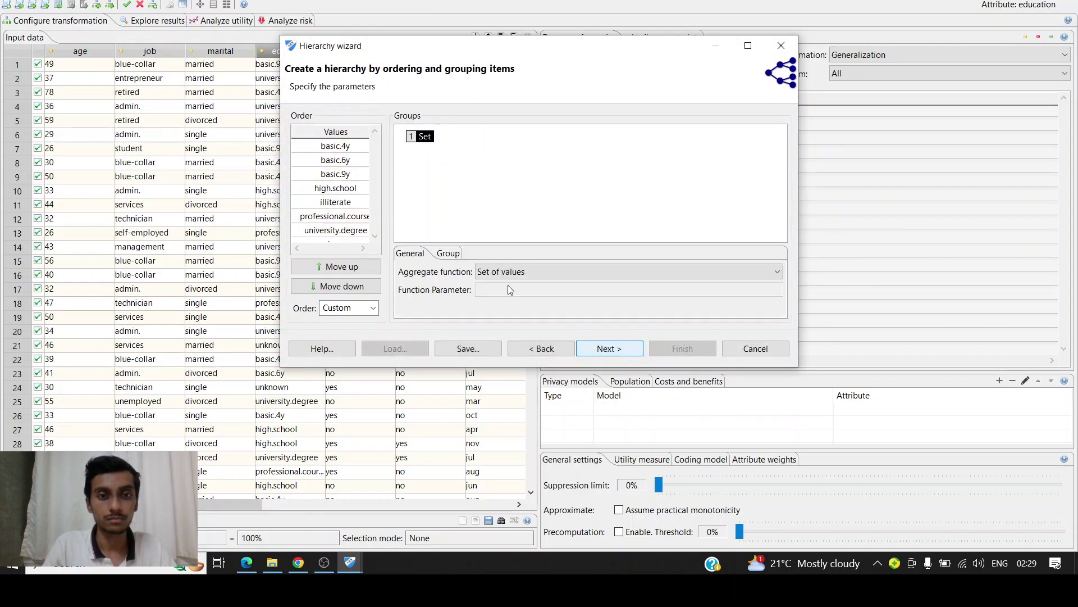
- Add two education grouping levels with group size 2 and apply the hierarchy
left_click(409, 138)
right_click(409, 140)
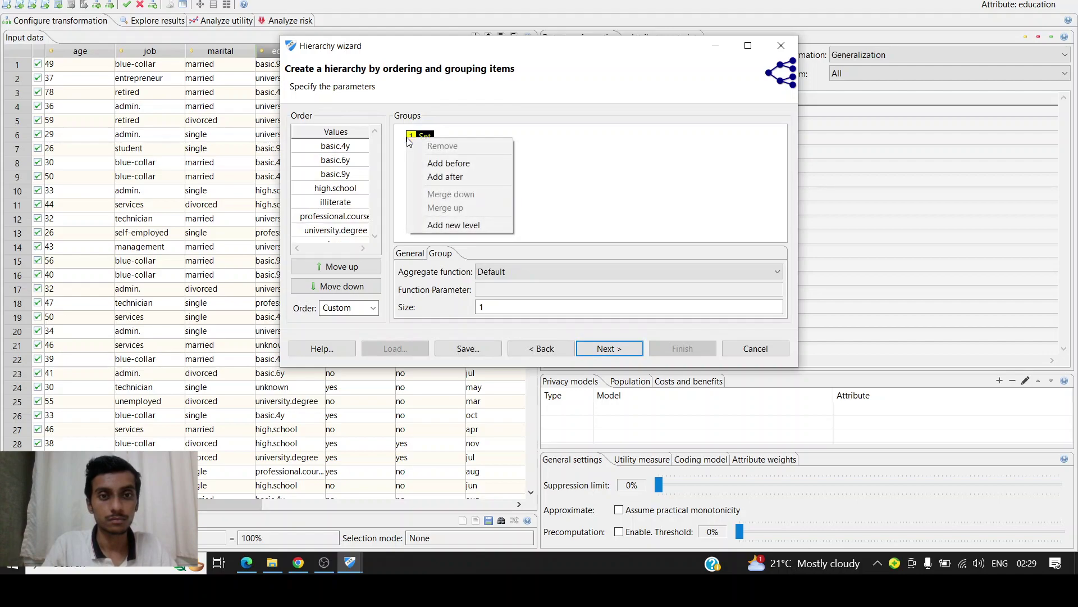
left_click(447, 225)
left_click(490, 308)
key("BackSpace")
type("2")
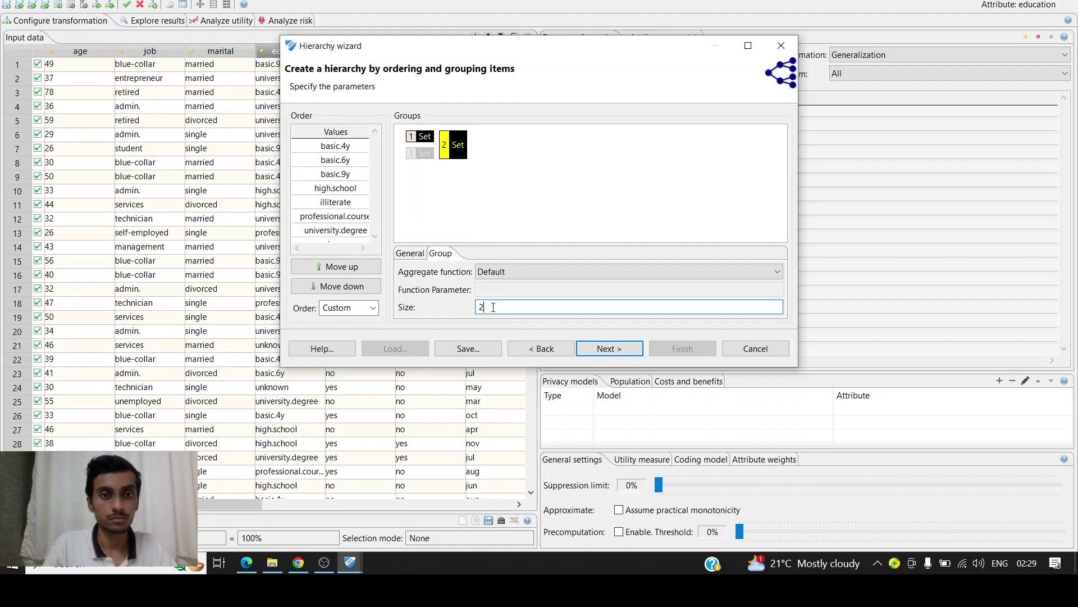
right_click(449, 138)
left_click(492, 225)
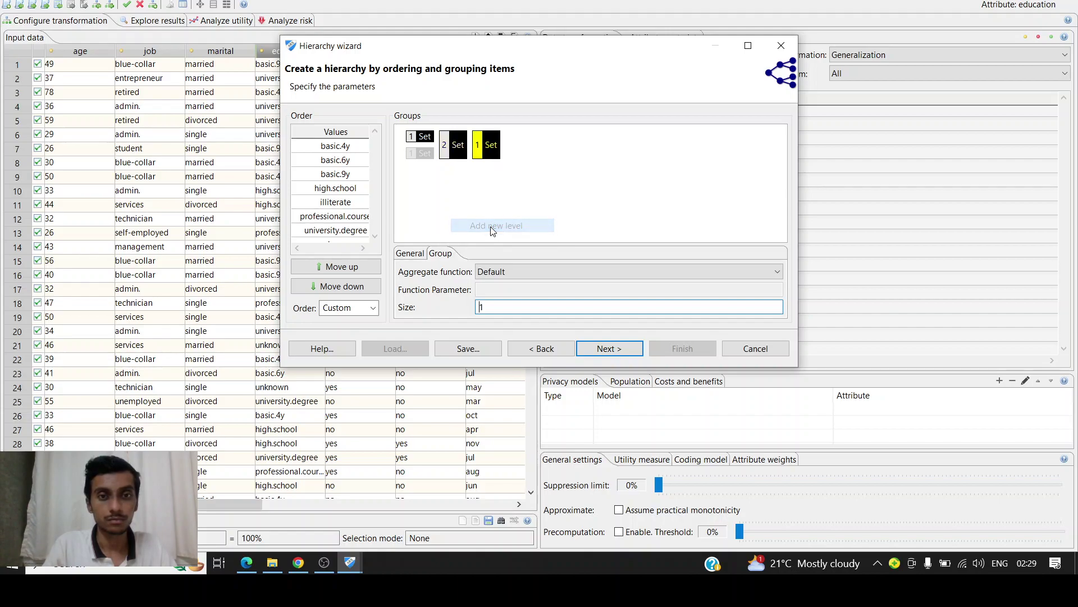
left_click(503, 307)
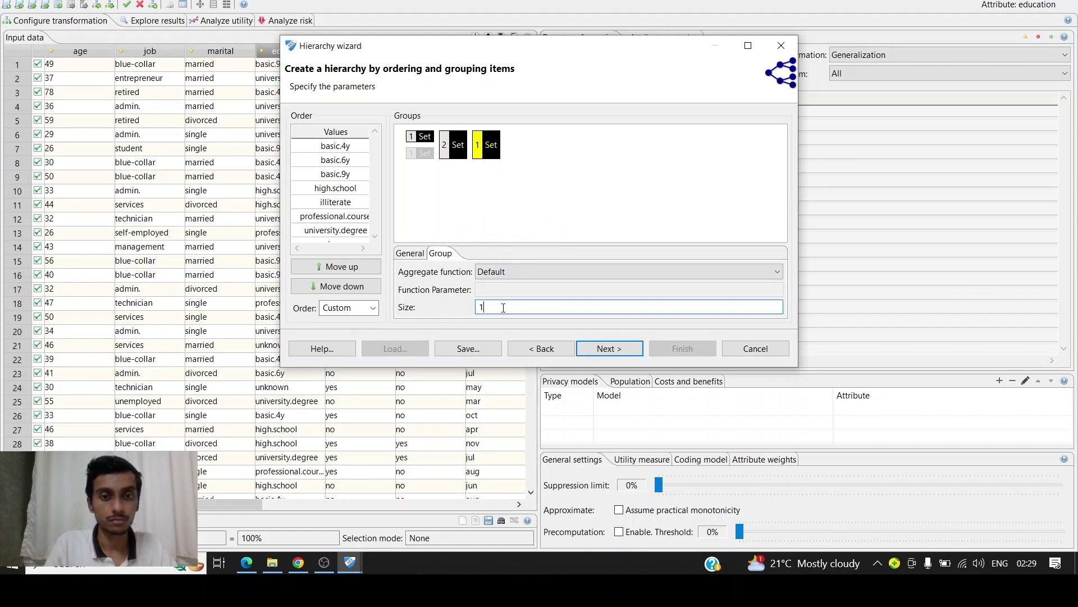
left_click(602, 346)
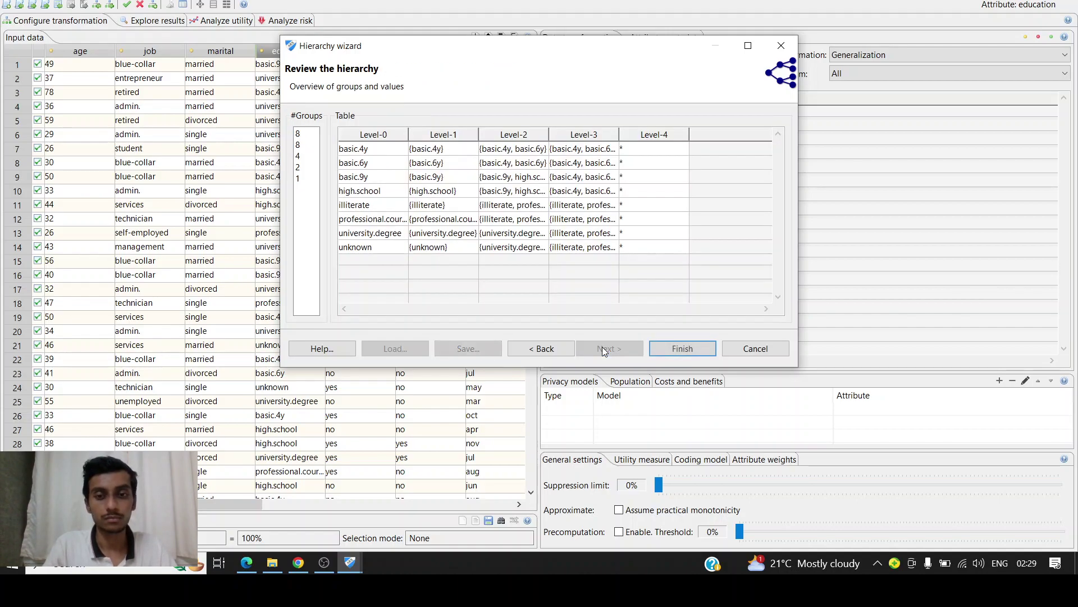
left_click(672, 349)
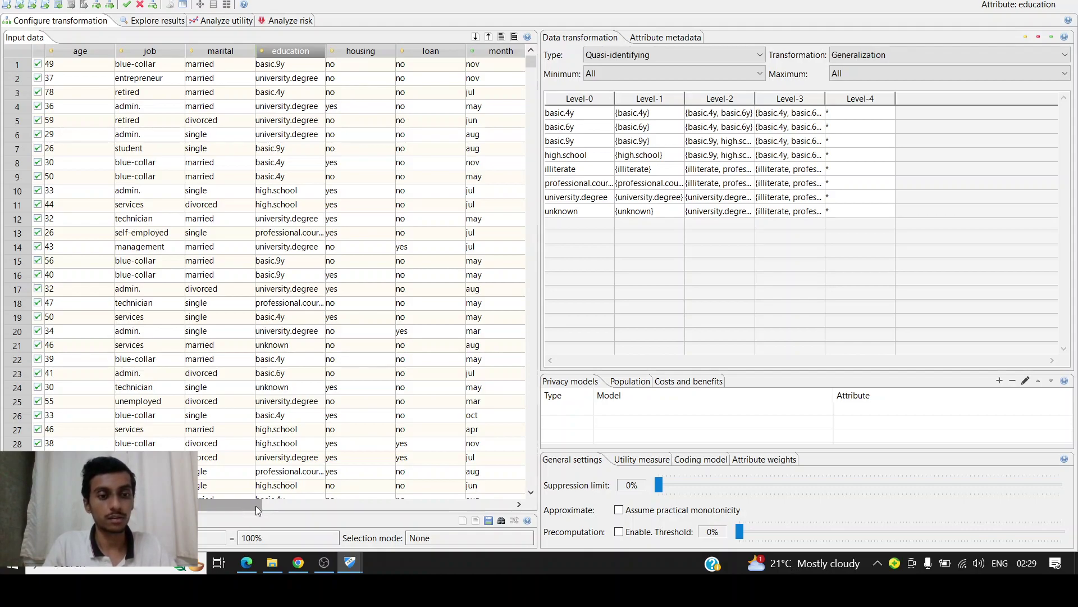
- Scroll the input table right to show day_of_week through poutcome and y
left_click_drag(250, 504, 223, 505)
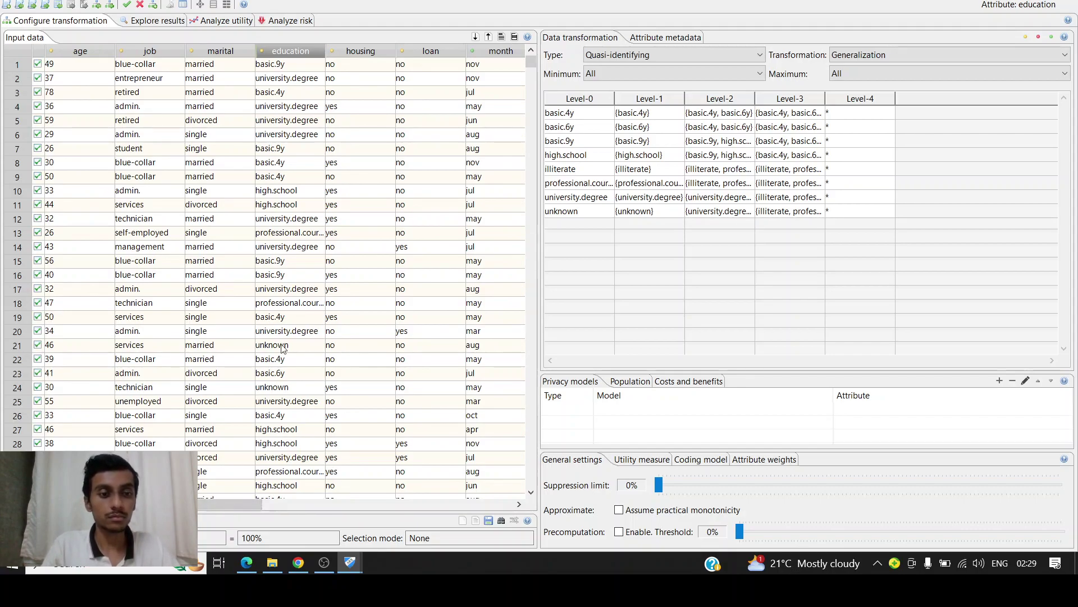
left_click_drag(205, 503, 451, 503)
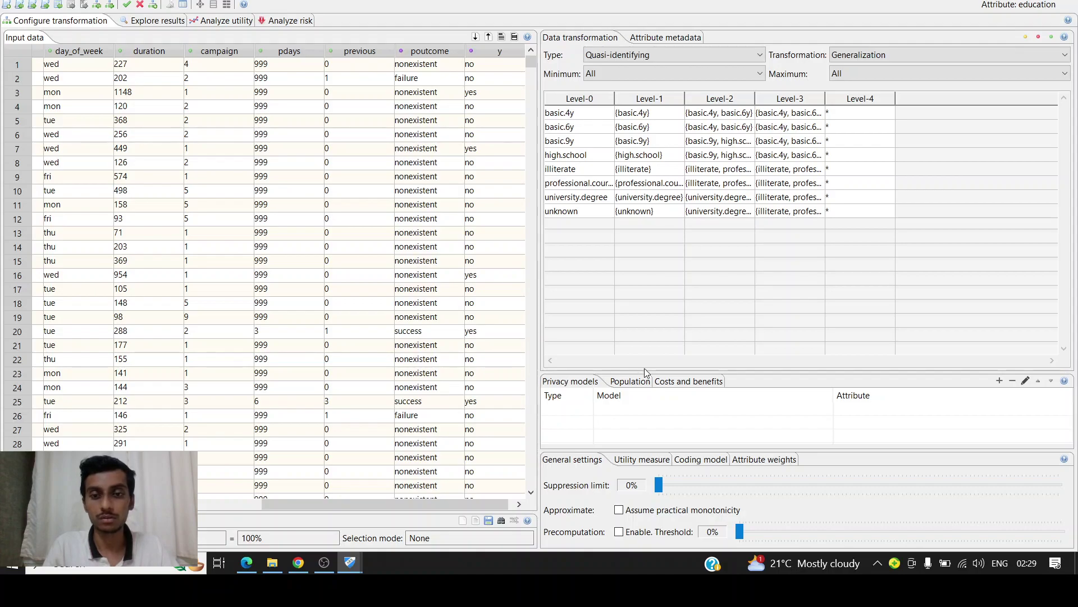
- Add ℓ-Diversity privacy models with L=2 for poutcome and for y
left_click(999, 380)
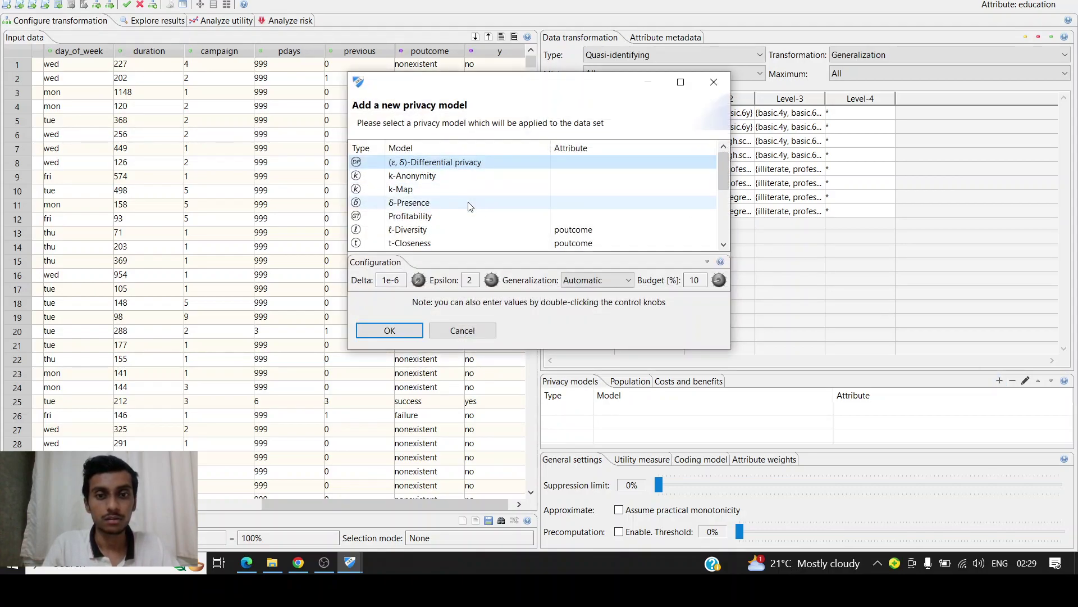
scroll(470, 206, "down", 1)
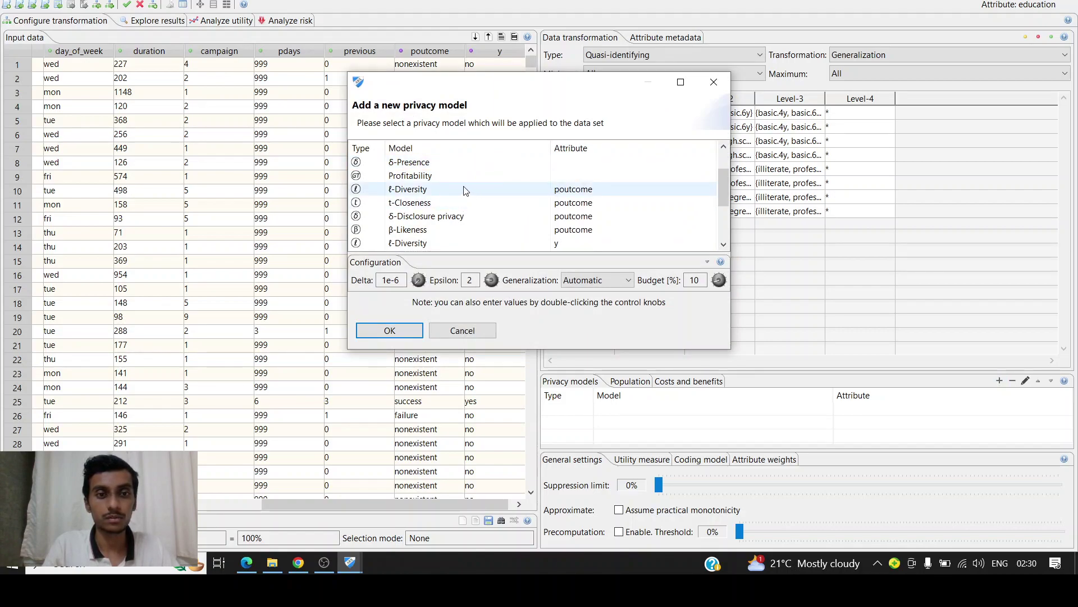
left_click(464, 190)
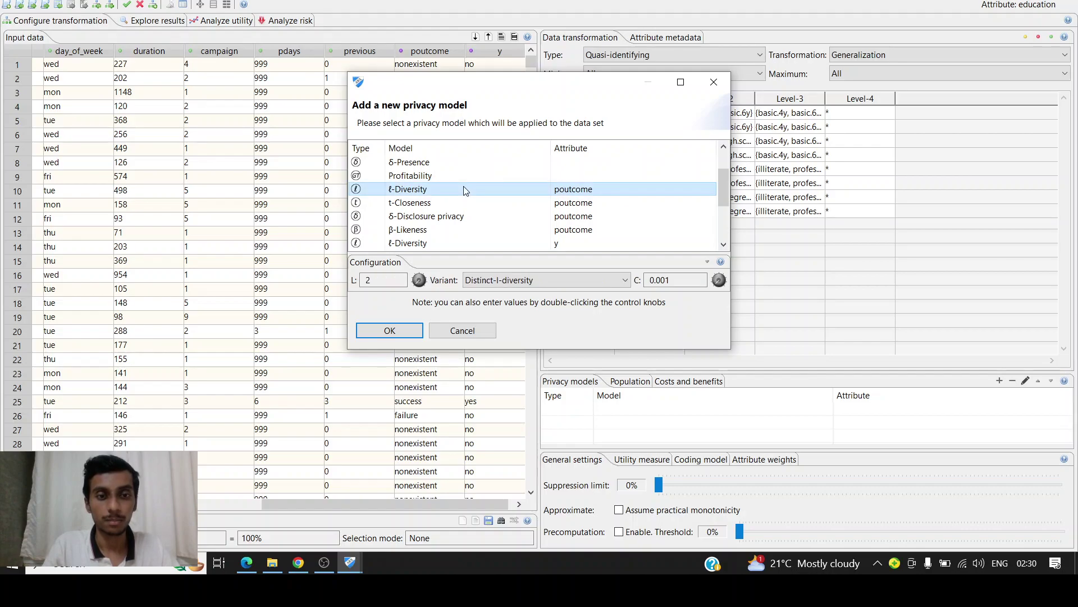
left_click(388, 331)
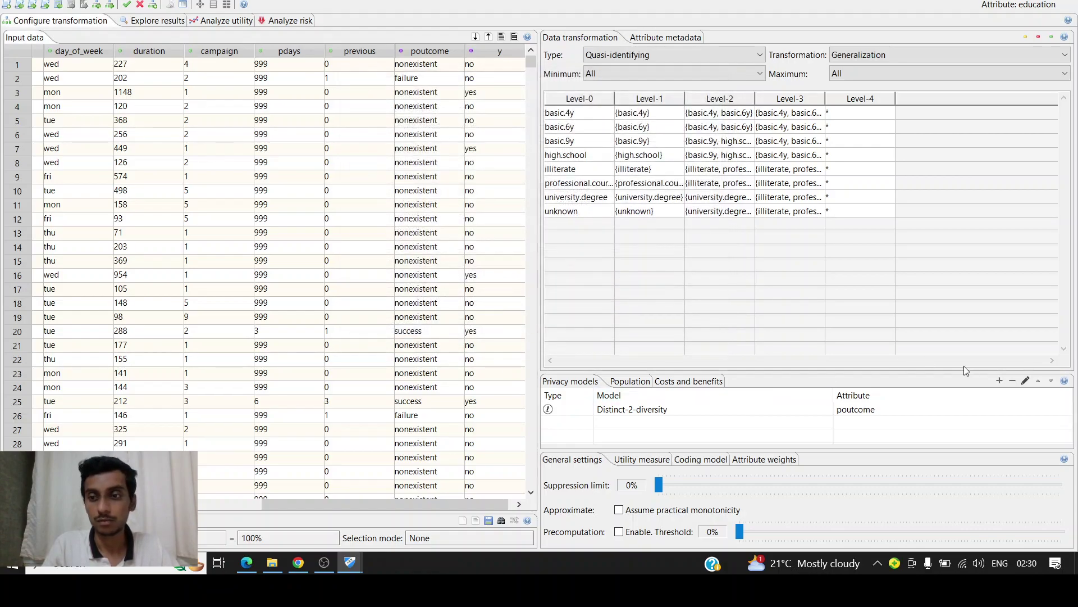
left_click(998, 381)
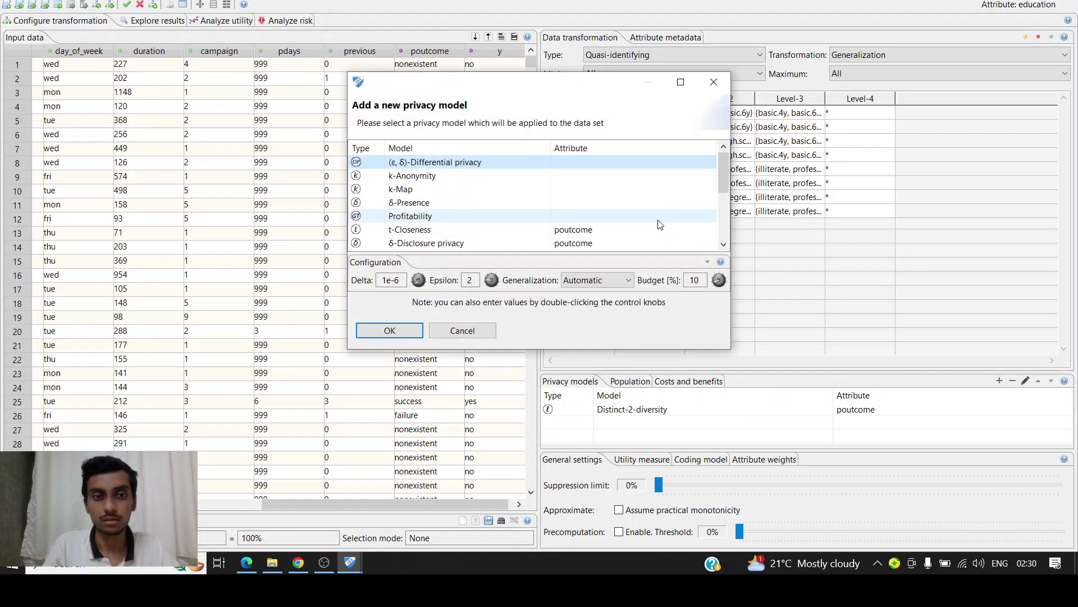
scroll(517, 199, "down", 2)
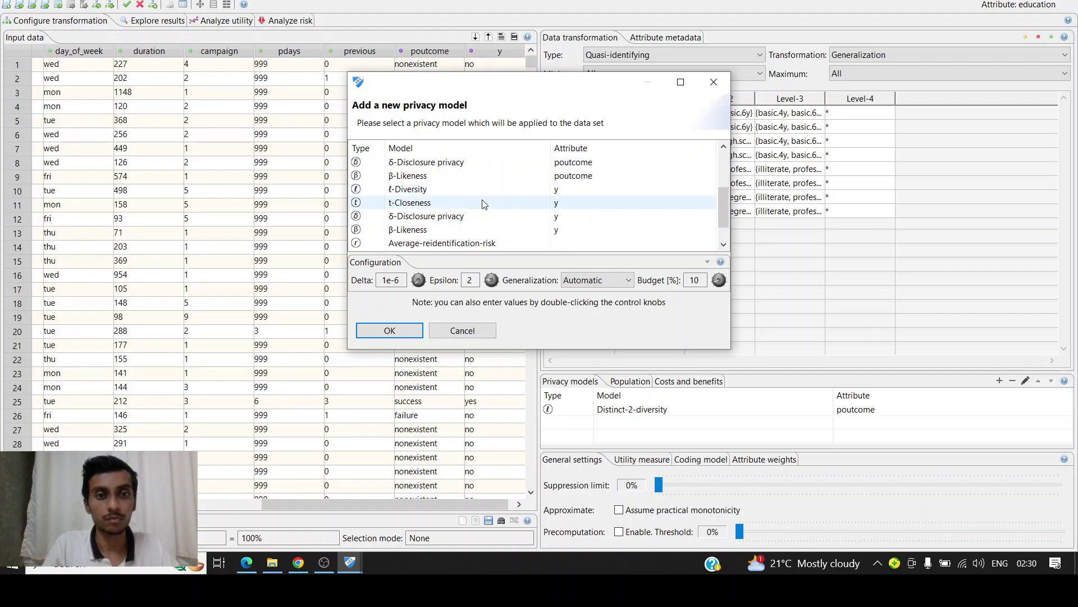
left_click(479, 191)
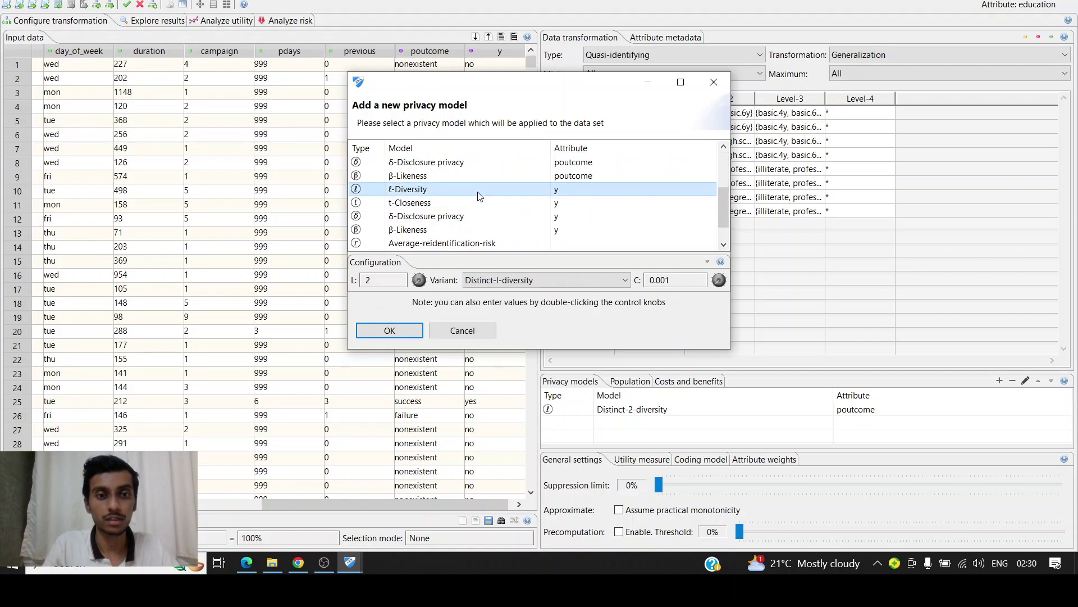
left_click(399, 332)
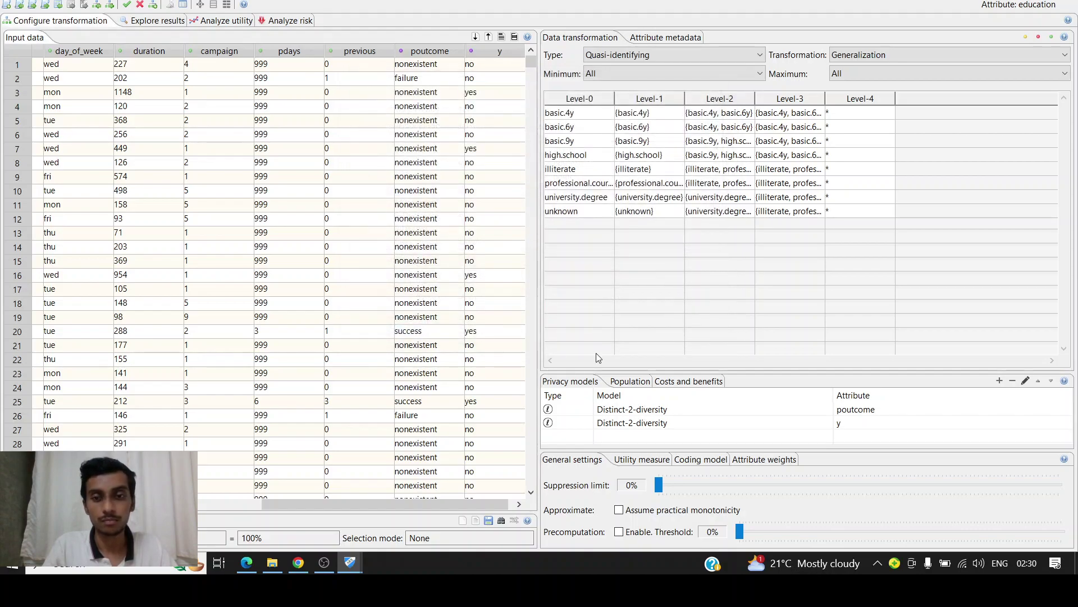
- Push the General settings suppression limit slider past 59% to 100%
left_click(659, 484)
left_click_drag(750, 479, 895, 480)
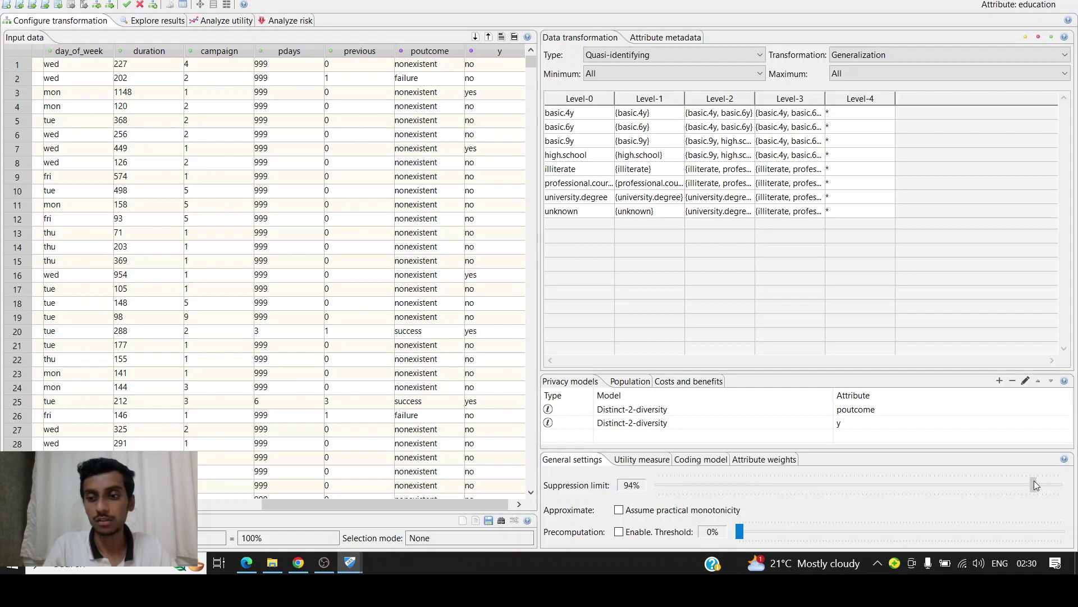
left_click_drag(1035, 481, 1074, 481)
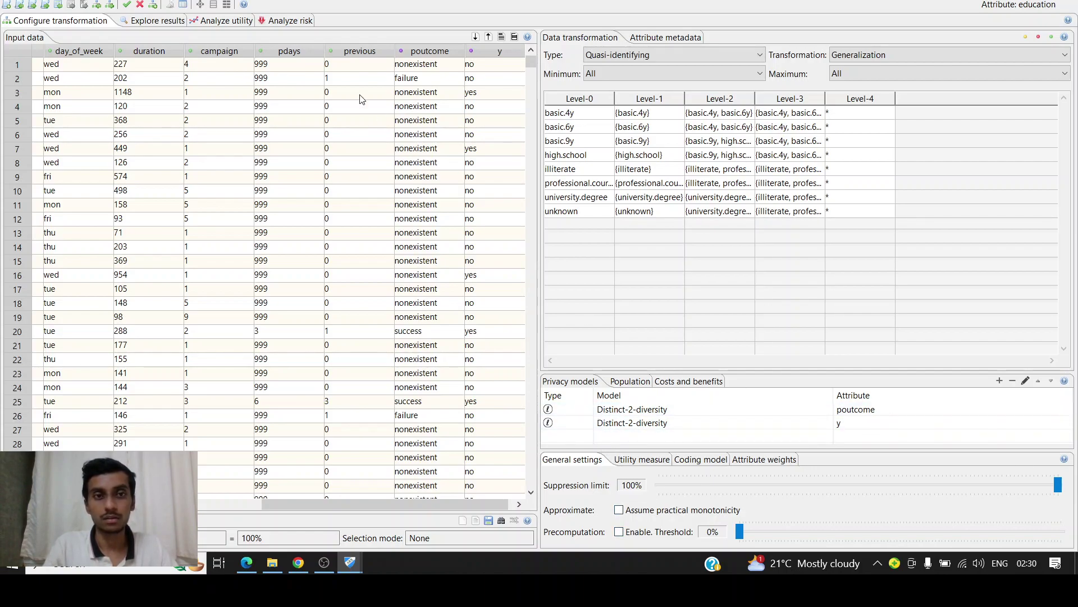
- Anonymize using optimal search with global transformation and view the explored results
left_click(127, 5)
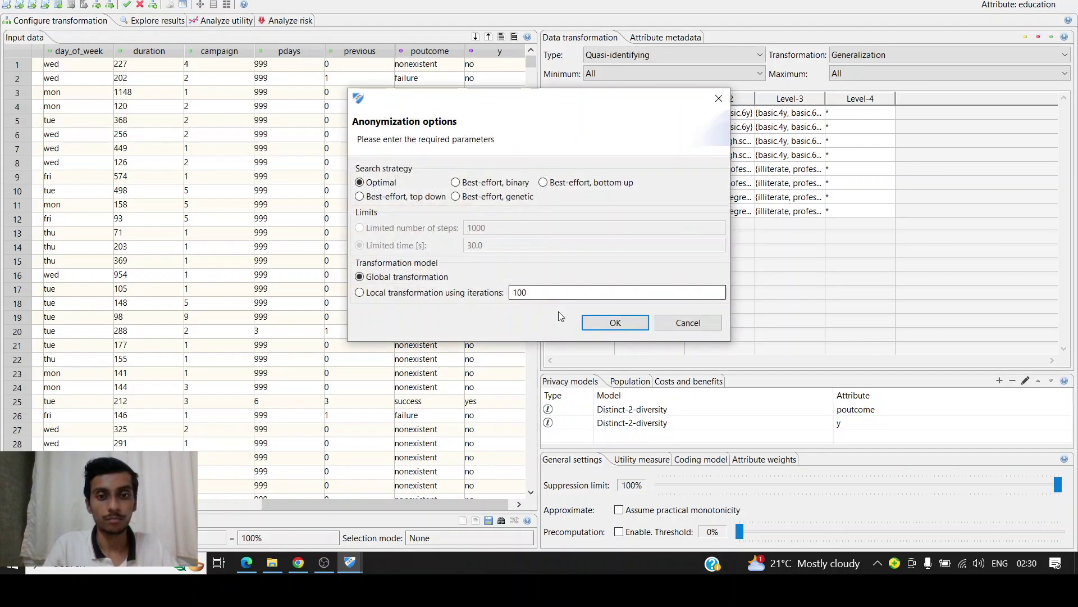
left_click(610, 324)
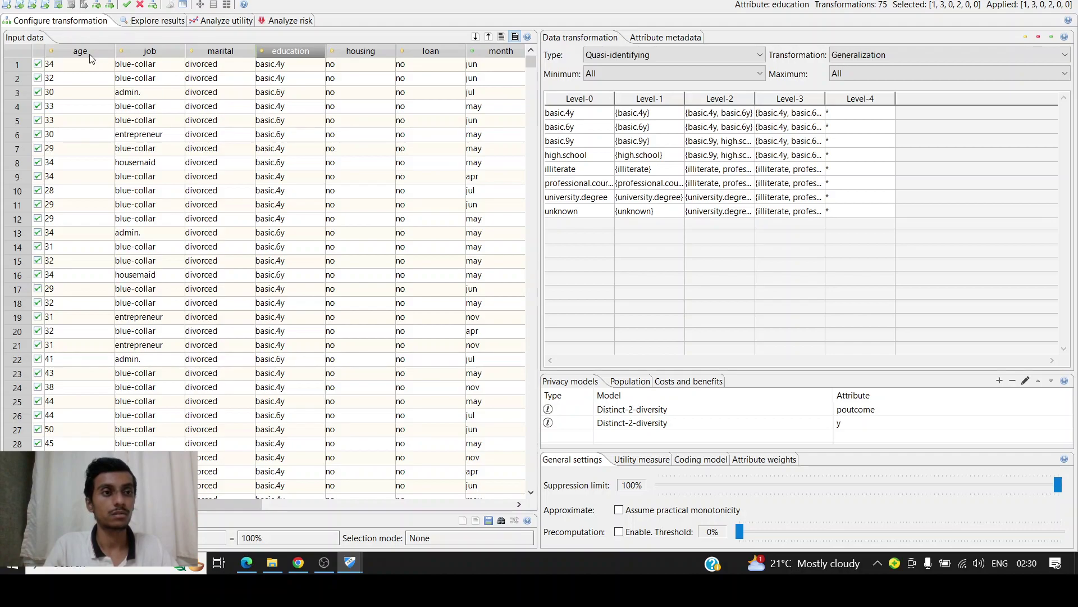
left_click(134, 22)
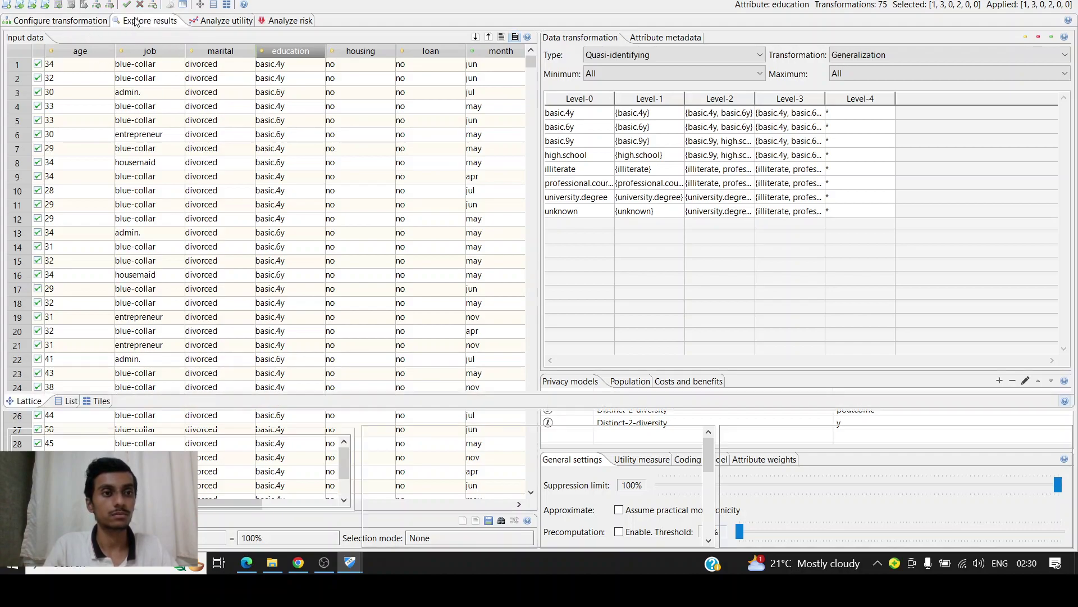
- Compare input and output data, widening the output job column then narrowing it slightly
left_click(222, 21)
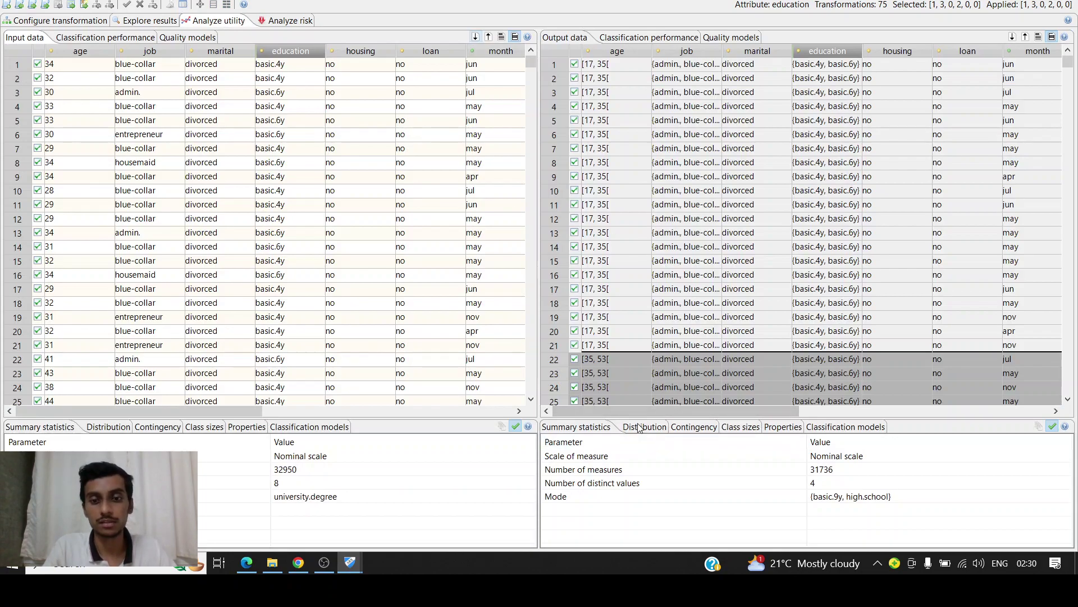
mouse_move(636, 416)
left_mouse_down()
mouse_move(787, 417)
mouse_move(657, 417)
left_mouse_up()
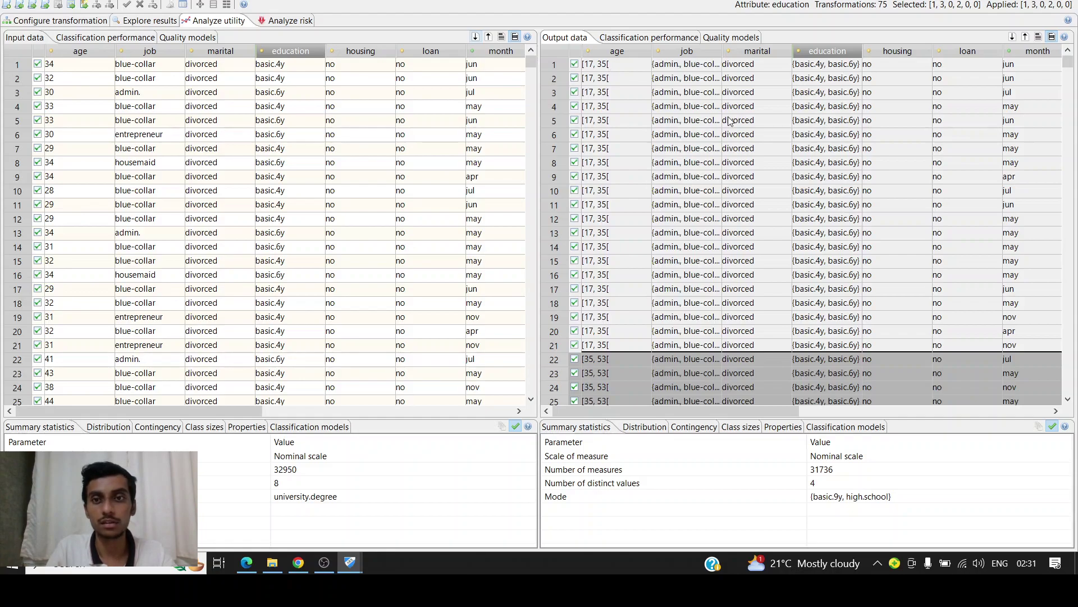
left_click_drag(722, 52, 795, 50)
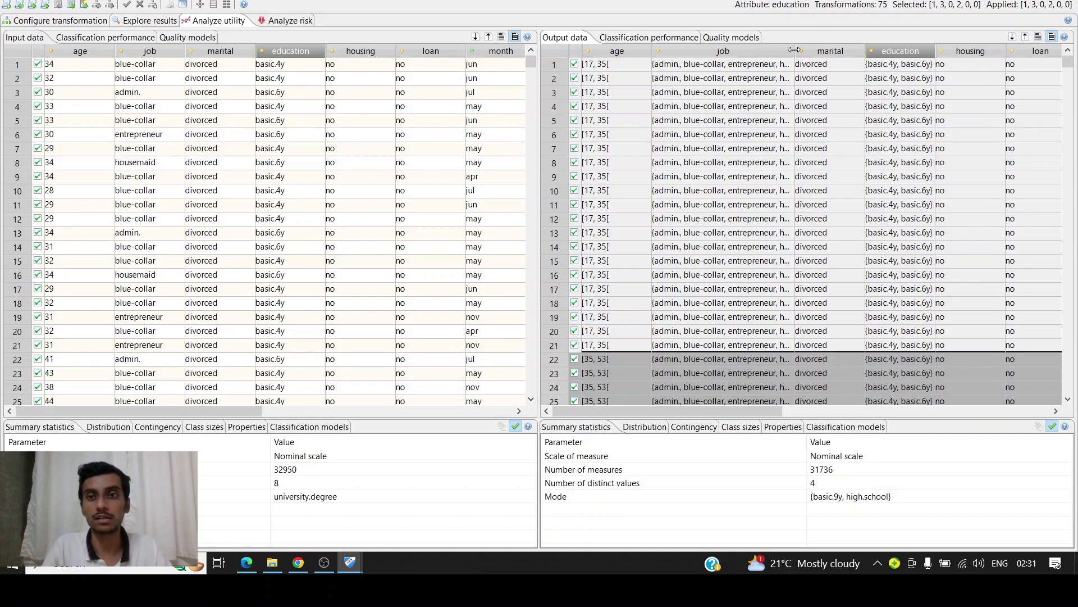
left_click_drag(794, 50, 737, 50)
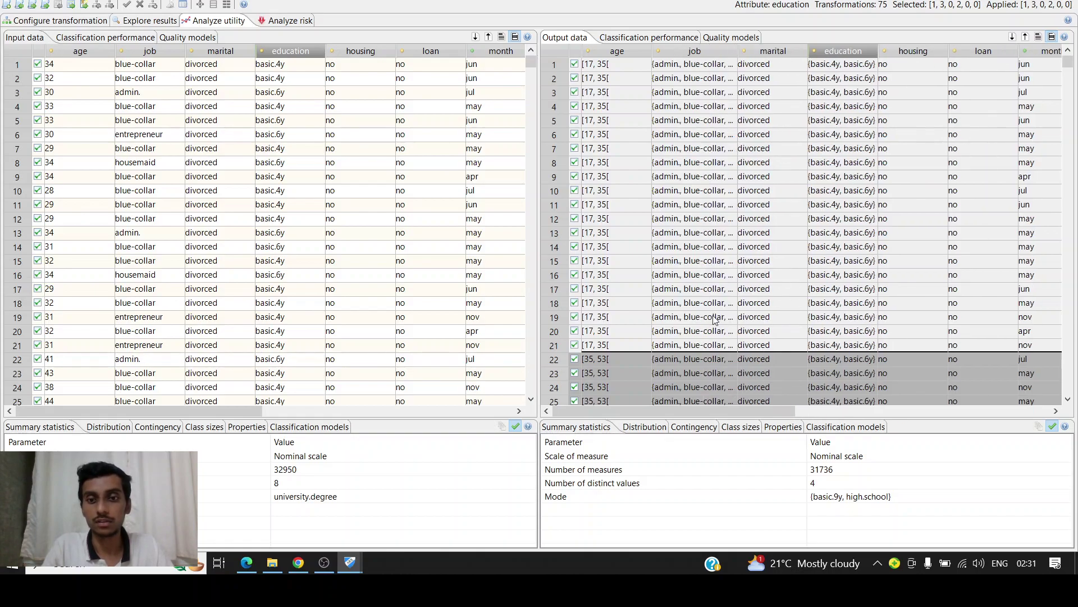
scroll(711, 309, "down", 2)
scroll(710, 309, "up", 2)
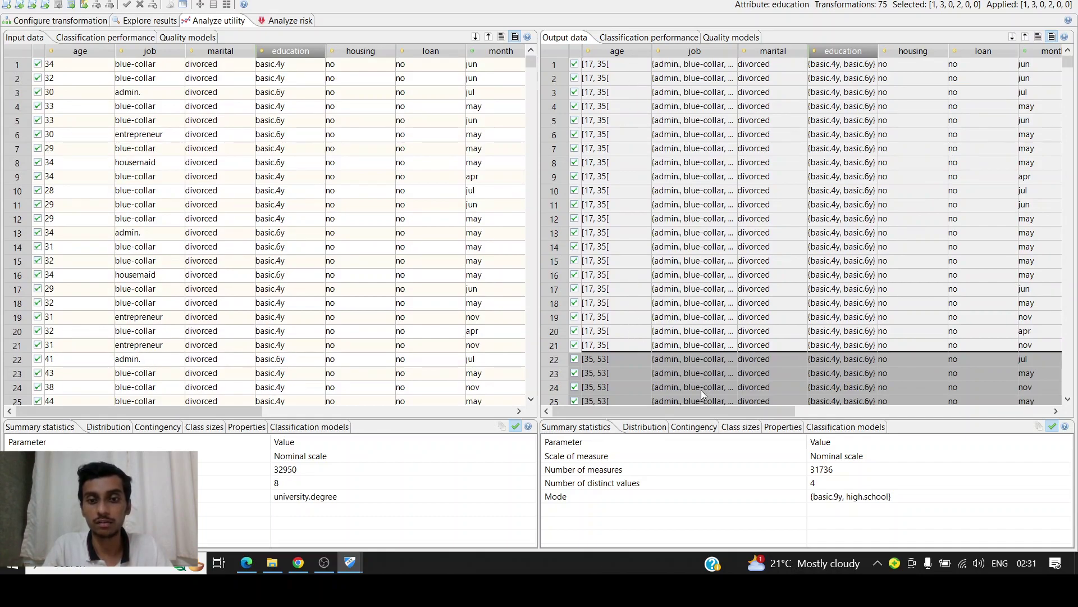
- Scroll the input and output tables right to show day_of_week through poutcome and y
left_click_drag(696, 412, 905, 321)
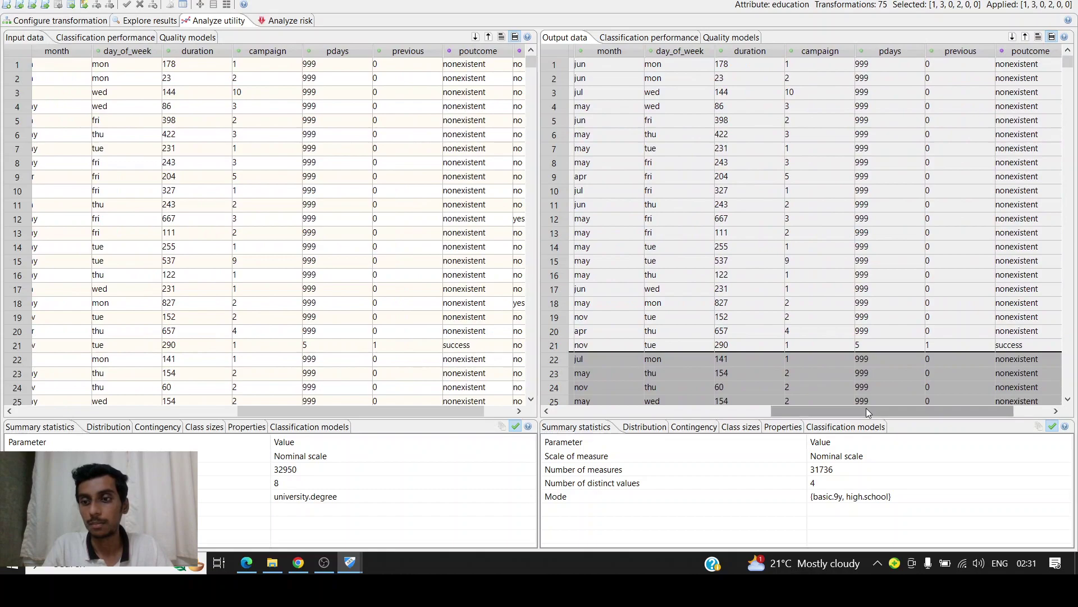
left_click_drag(866, 408, 972, 396)
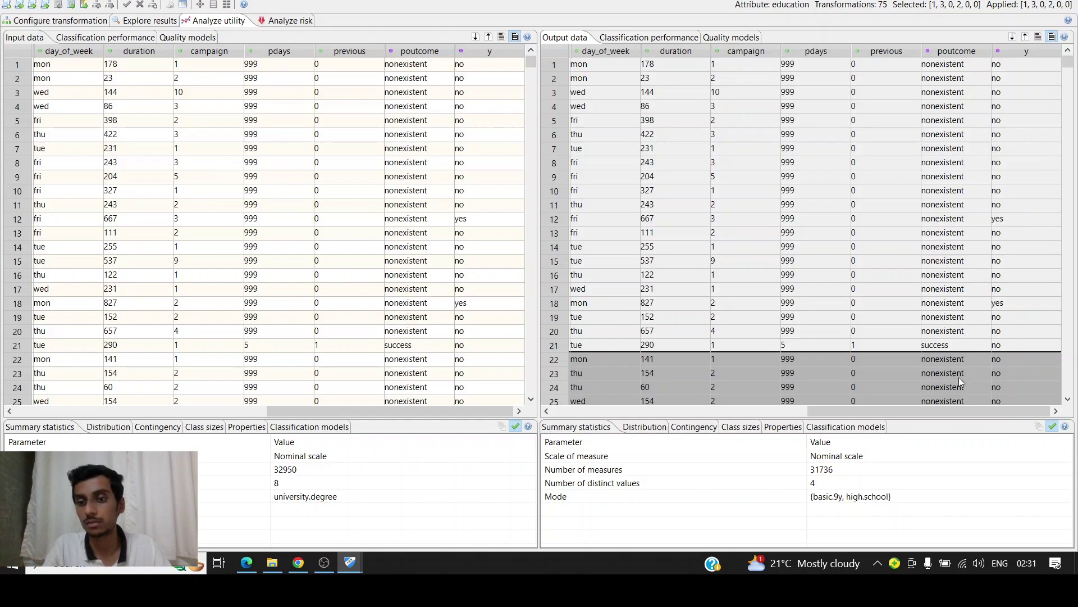
left_click_drag(918, 409, 959, 396)
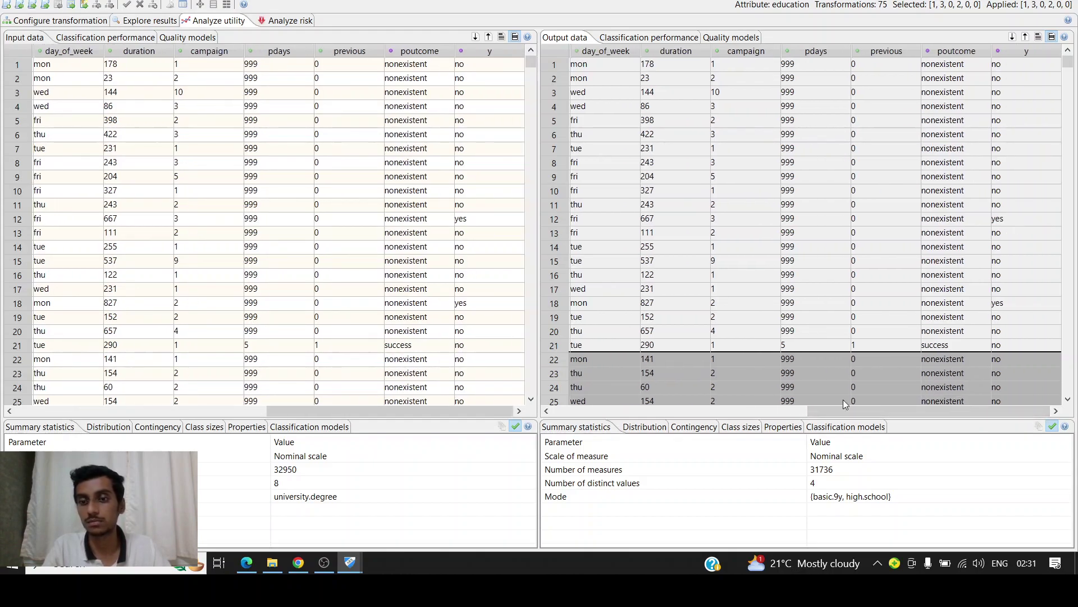